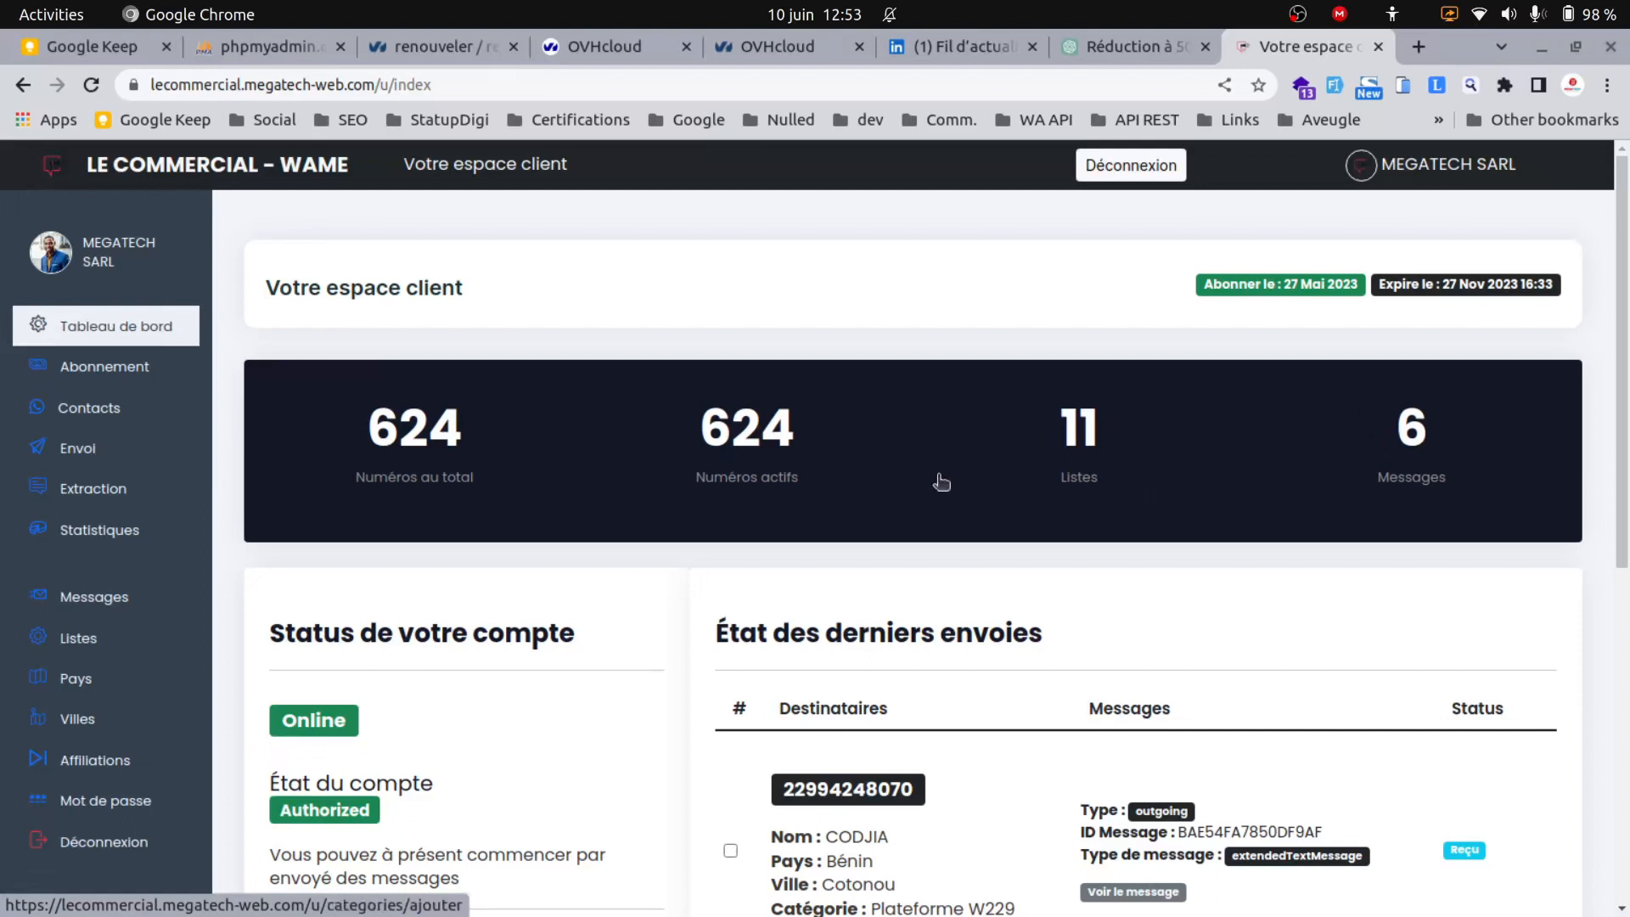
Begin a message of type "Texte uniquement" titled "Avis Client W229" in the message form, leaving its content empty
{"action": "left_click", "coordinate": [95, 598]}
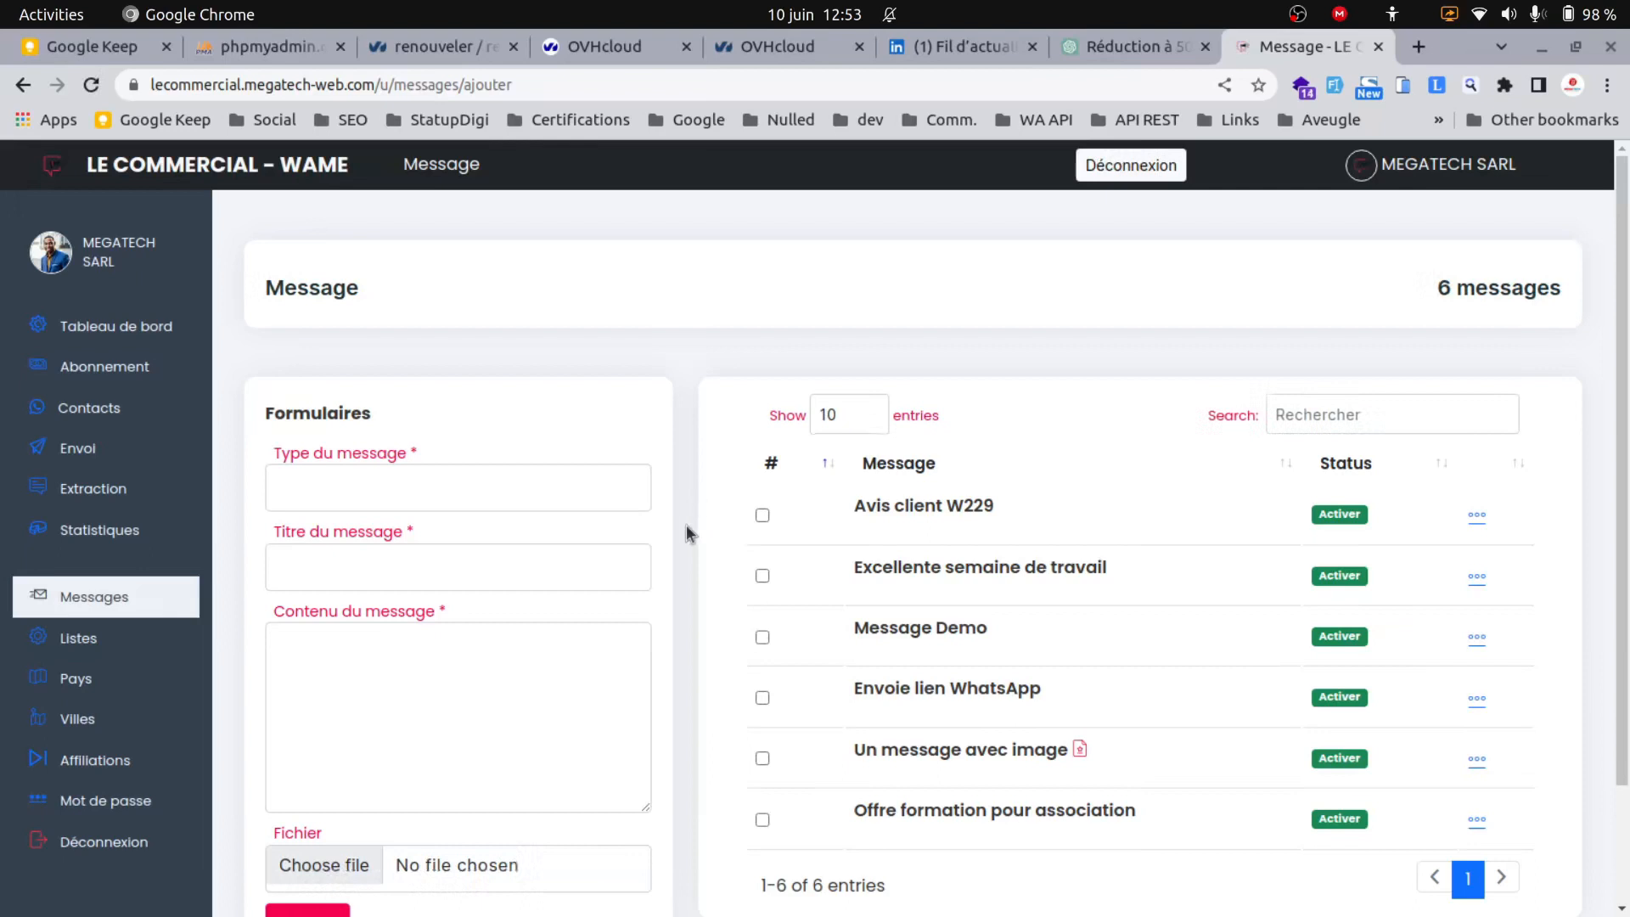
{"action": "left_click", "coordinate": [418, 497]}
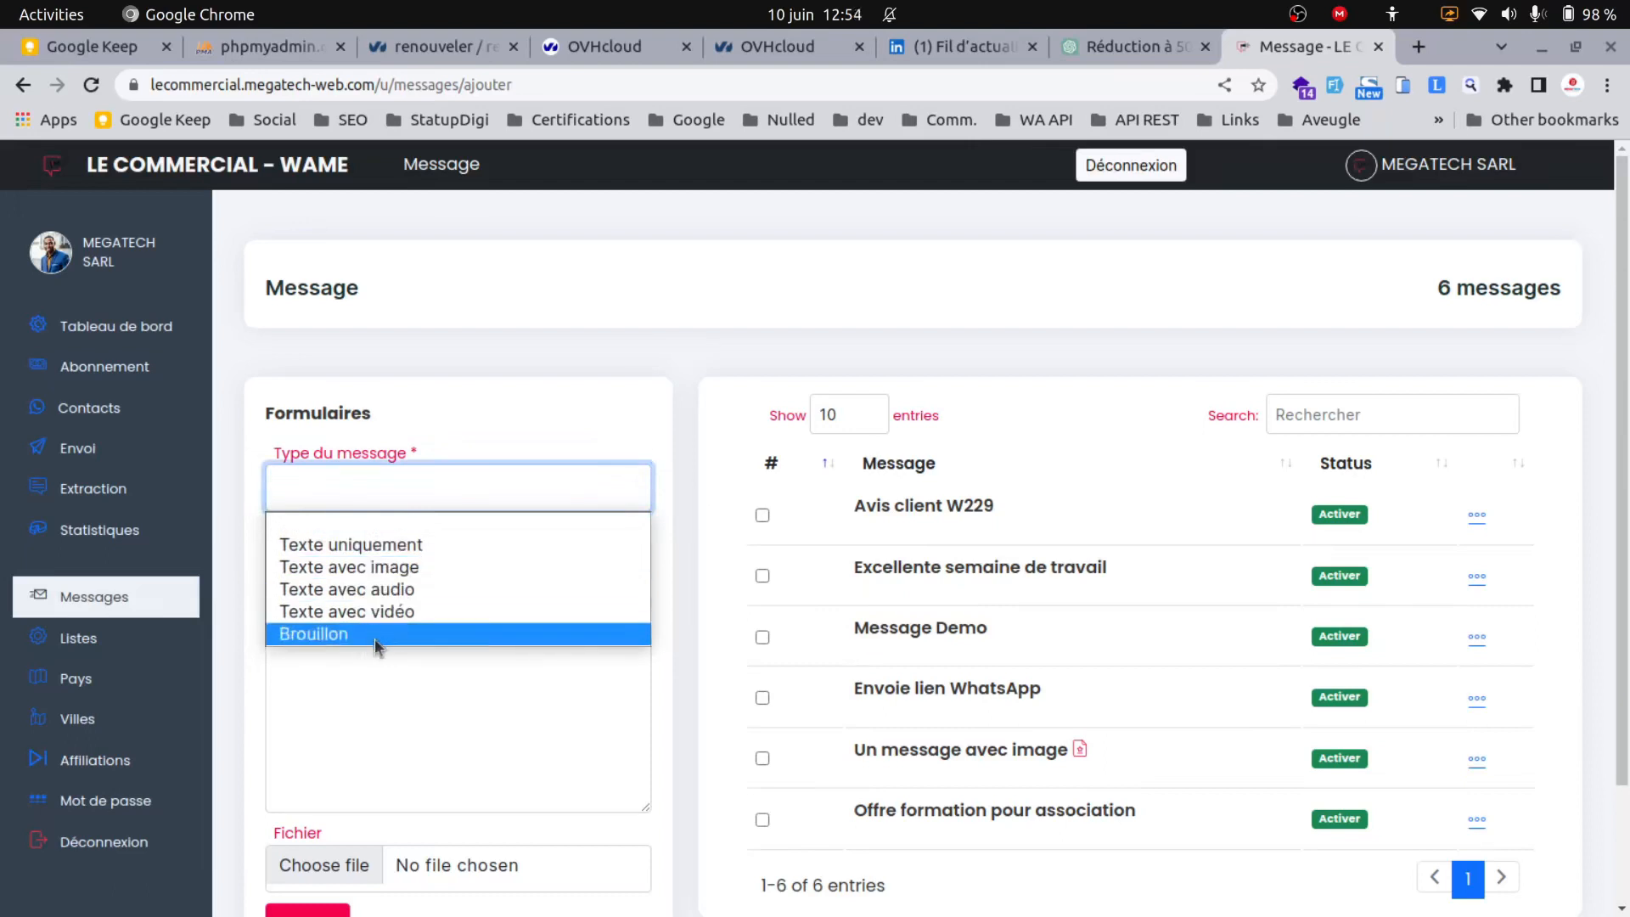
{"action": "left_click", "coordinate": [446, 545]}
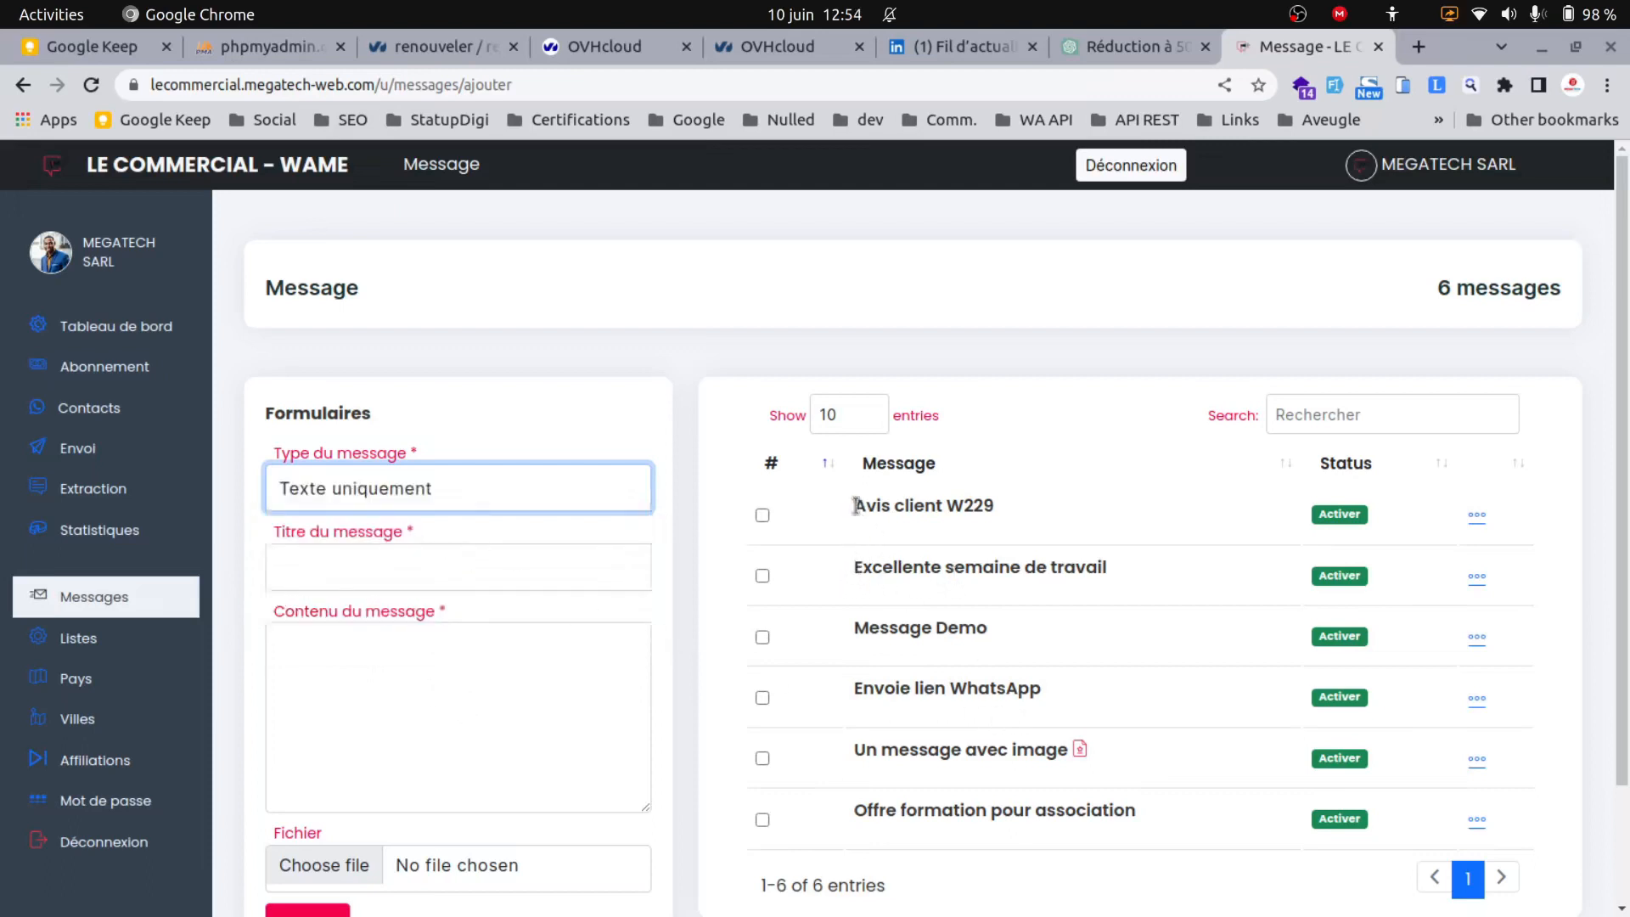
{"action": "left_click_drag", "start_coordinate": [856, 506], "coordinate": [994, 514]}
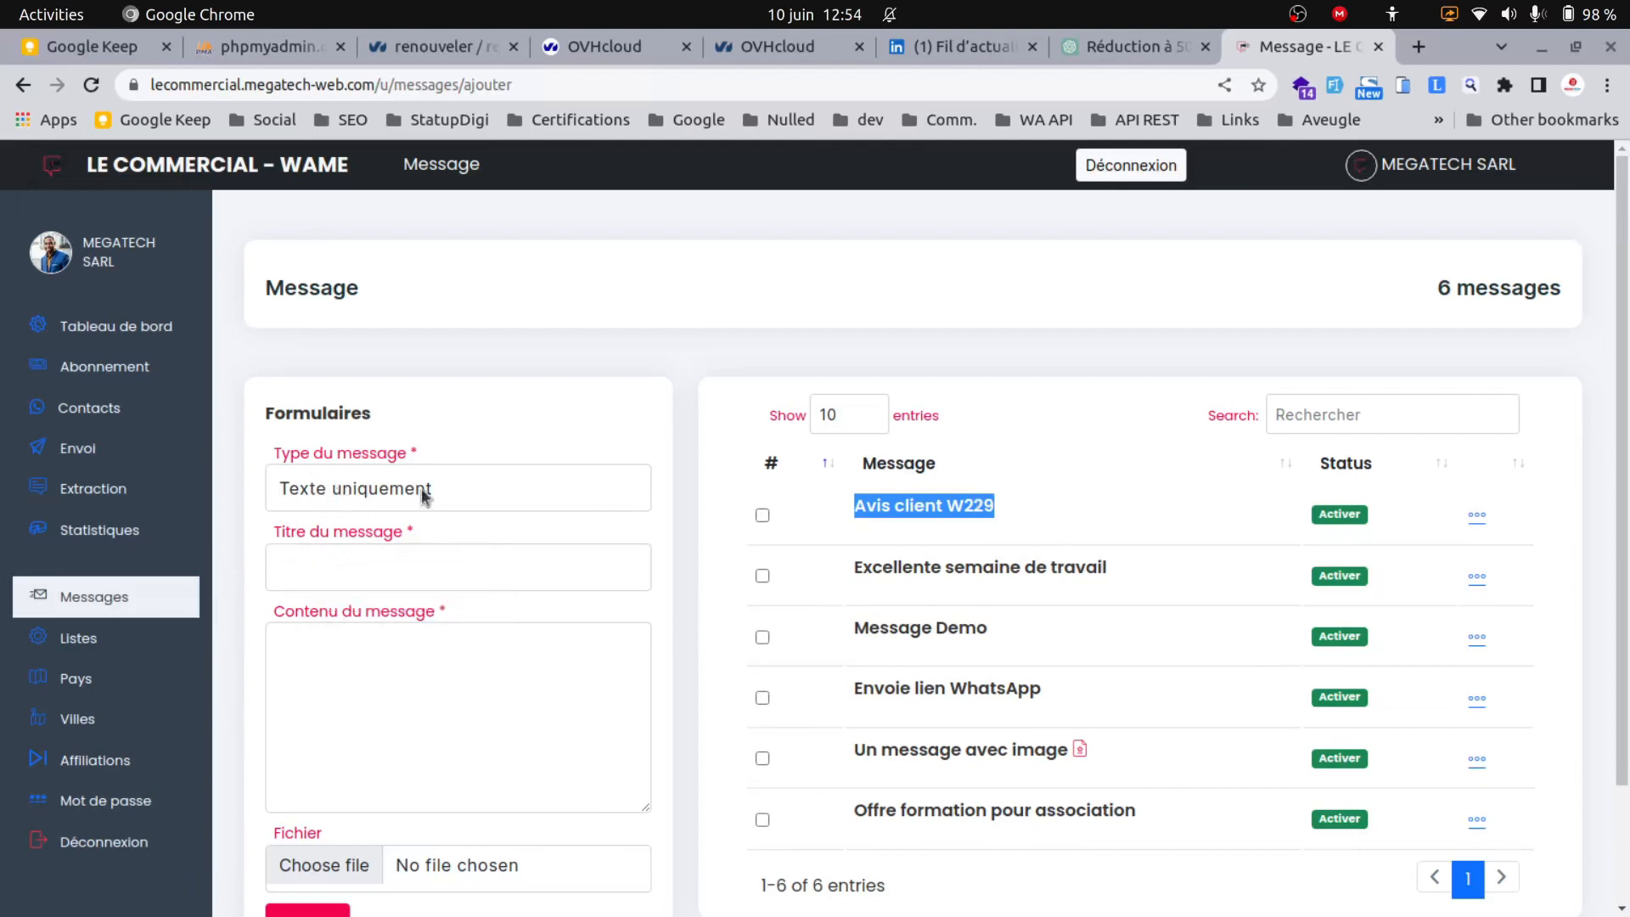
{"action": "left_click", "coordinate": [316, 575]}
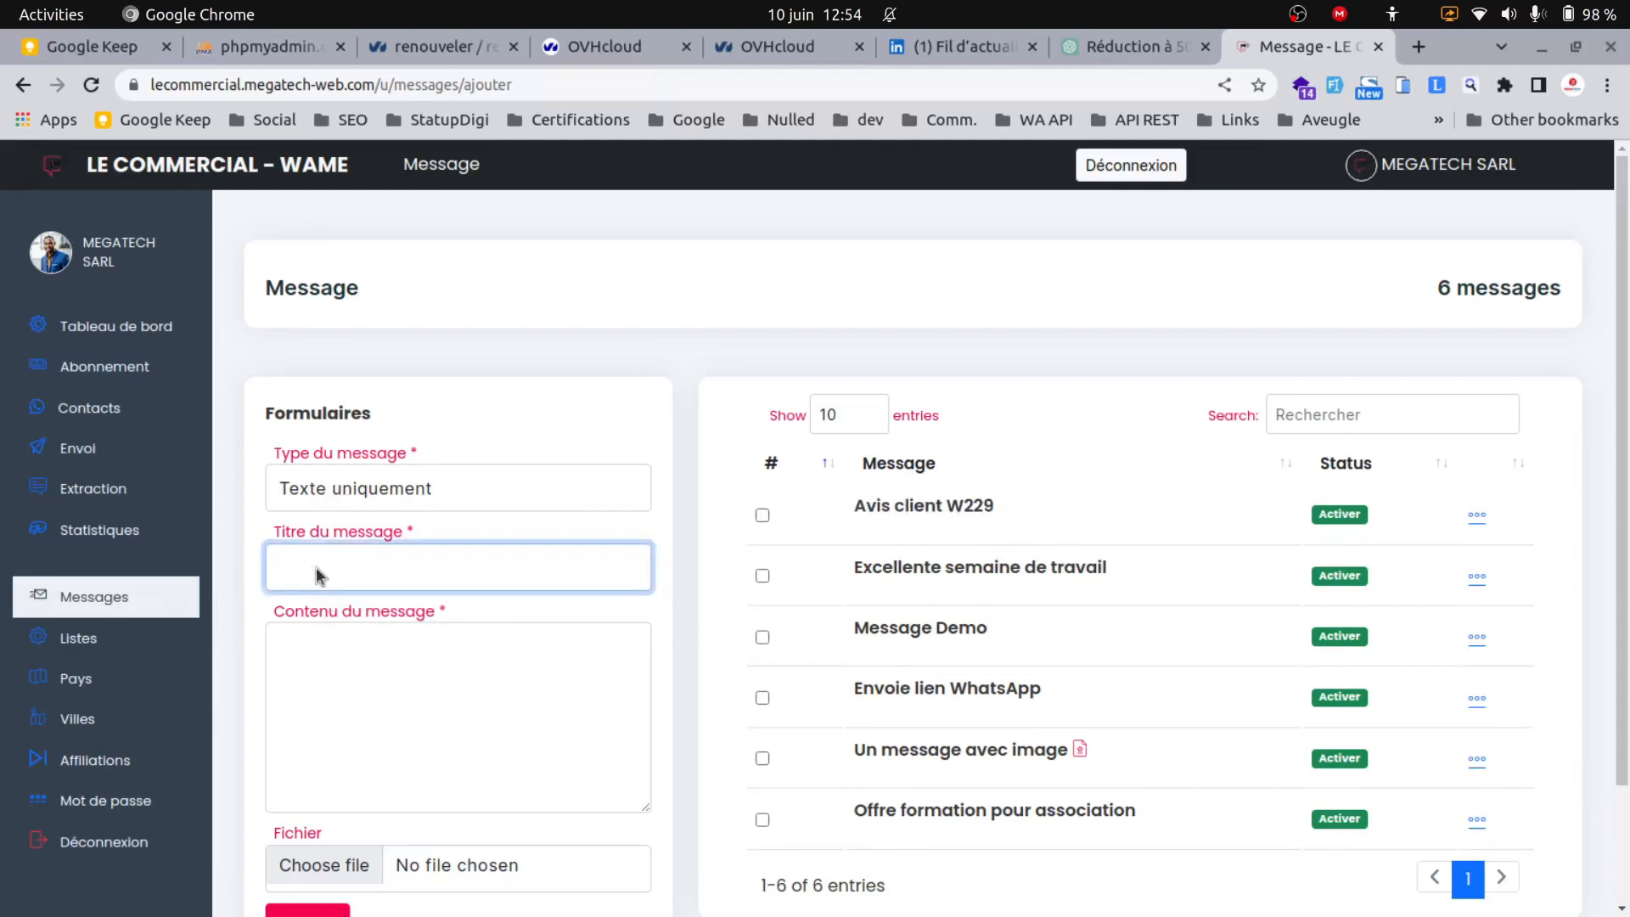
{"action": "type", "text": "Avis Client W229"}
{"action": "left_click", "coordinate": [322, 694]}
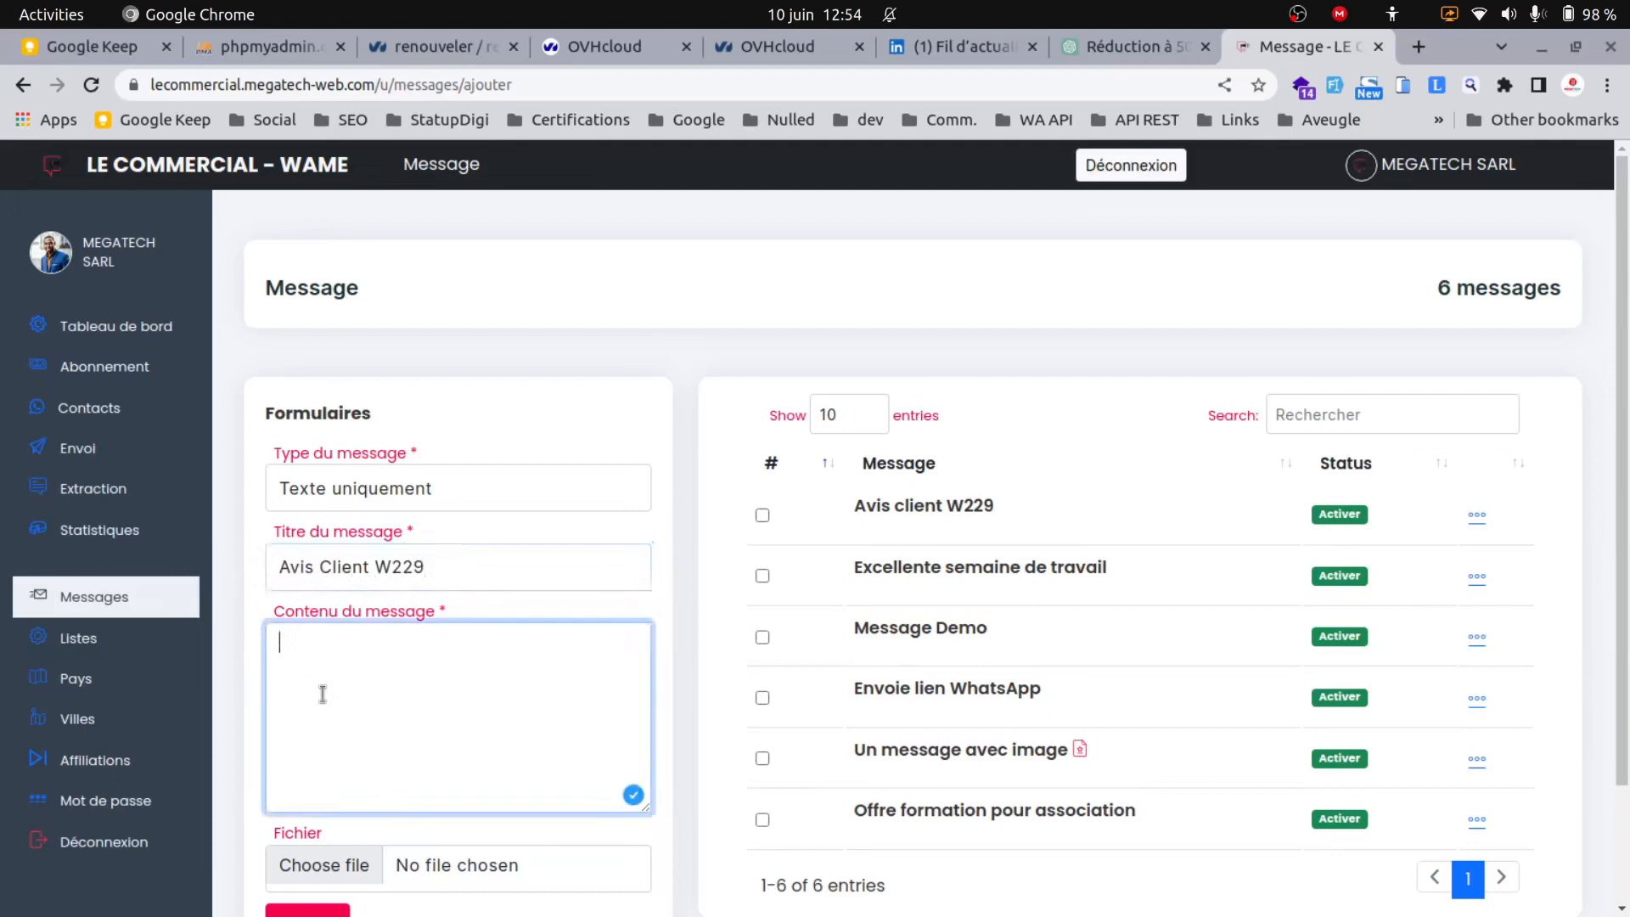
{"action": "scroll", "coordinate": [386, 676], "scroll_direction": "down", "scroll_amount": 3}
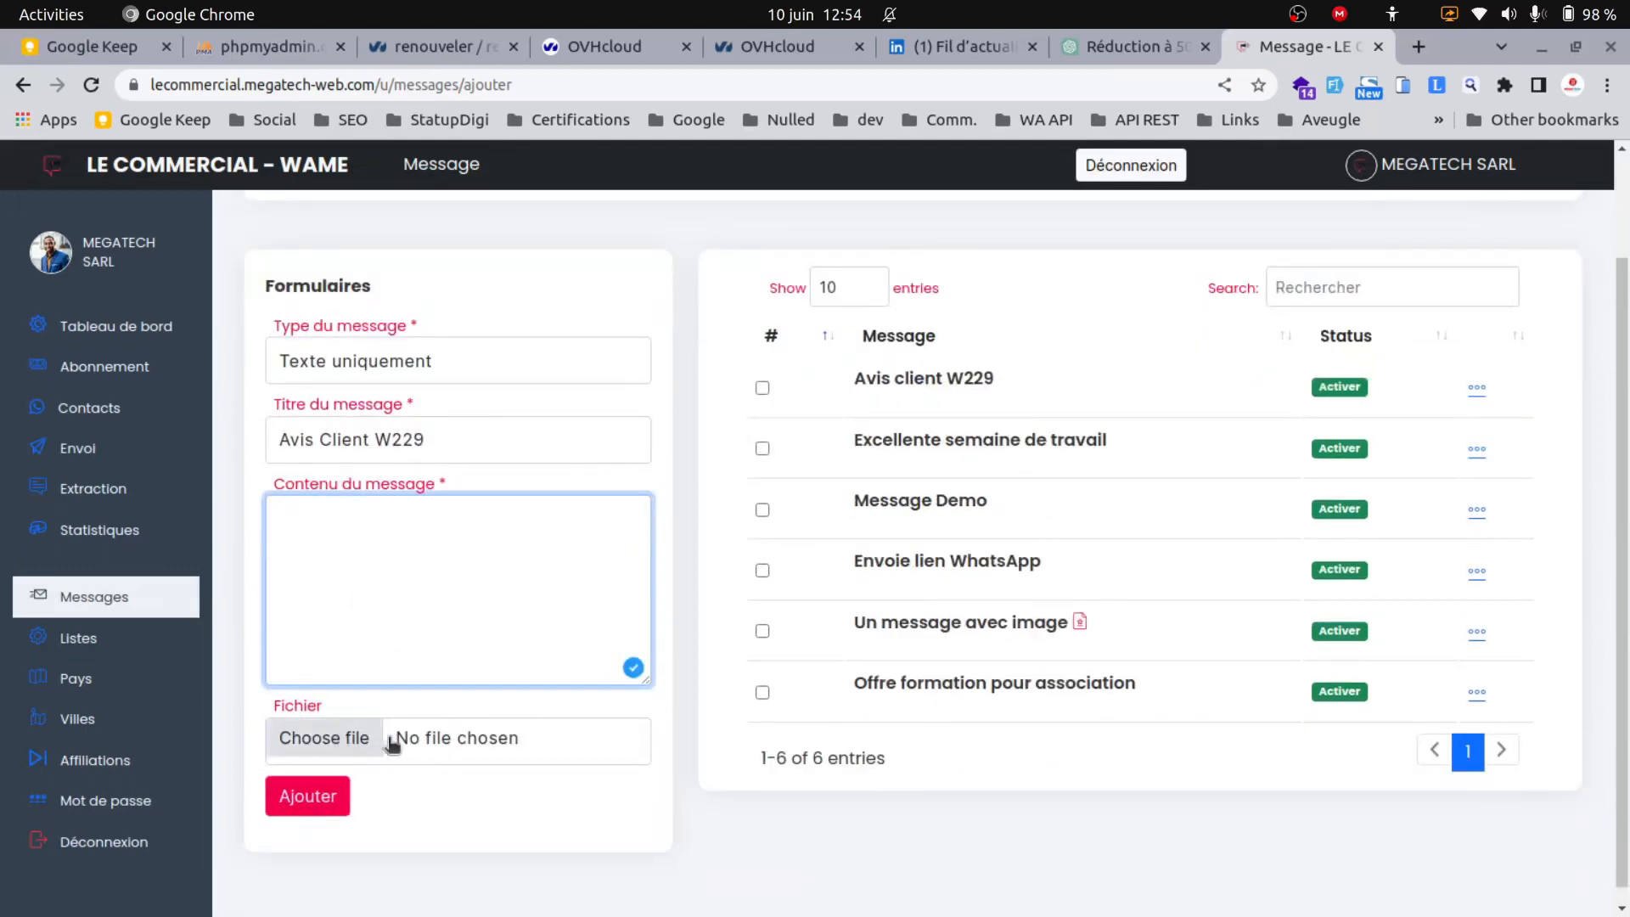
{"action": "scroll", "coordinate": [814, 726], "scroll_direction": "up", "scroll_amount": 3}
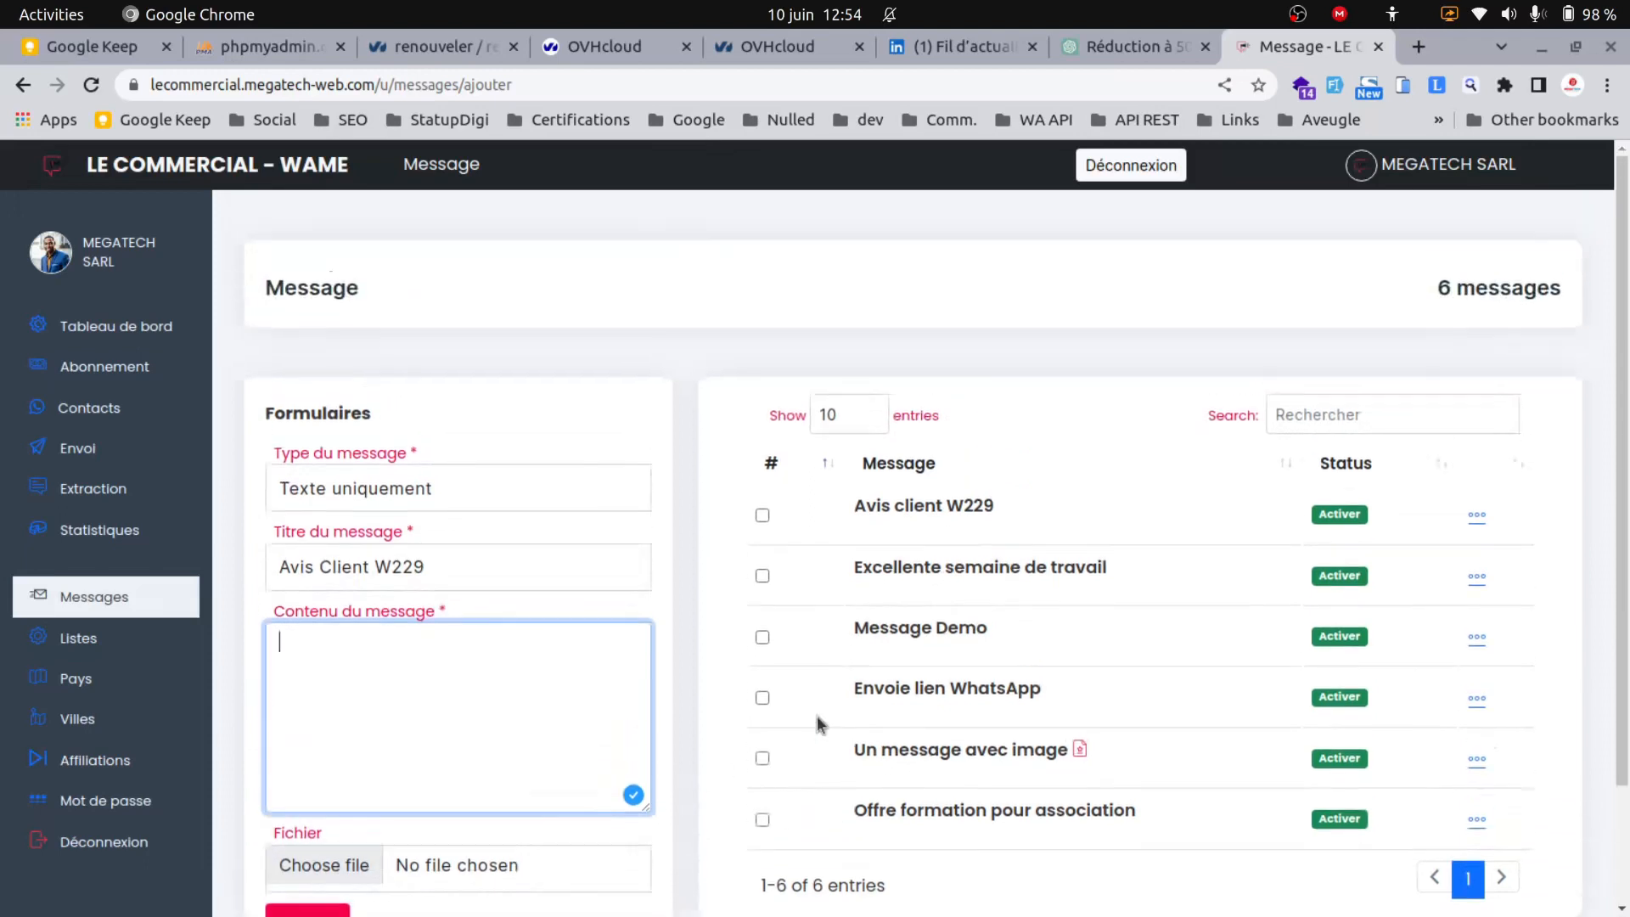
{"action": "scroll", "coordinate": [399, 905], "scroll_direction": "down", "scroll_amount": 3}
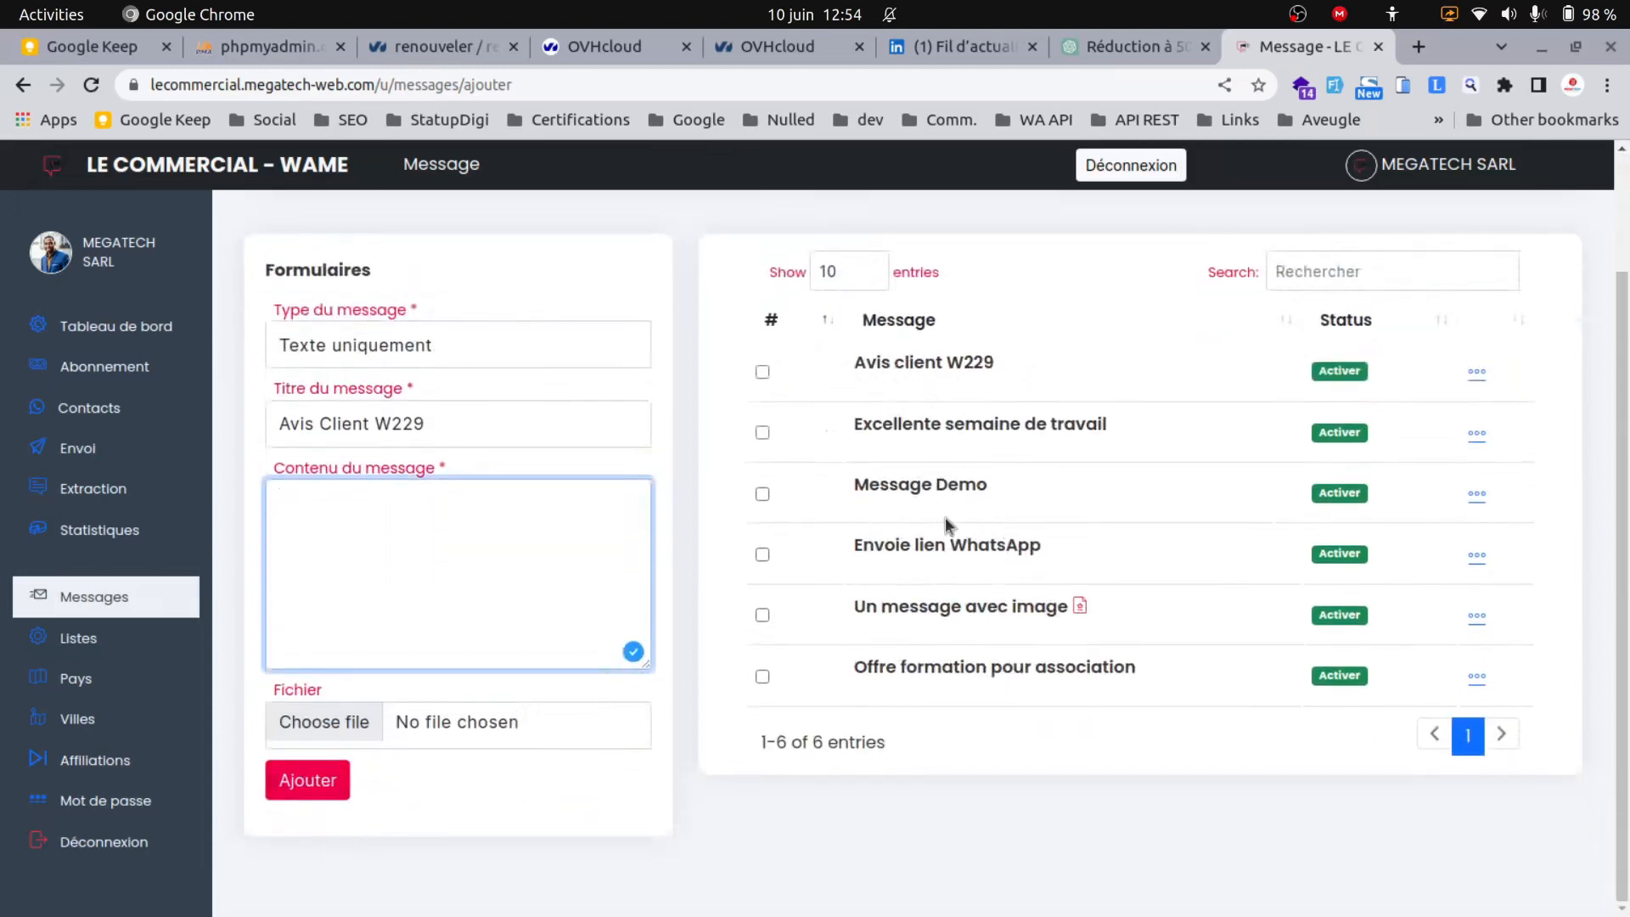
{"action": "scroll", "coordinate": [944, 517], "scroll_direction": "up", "scroll_amount": 3}
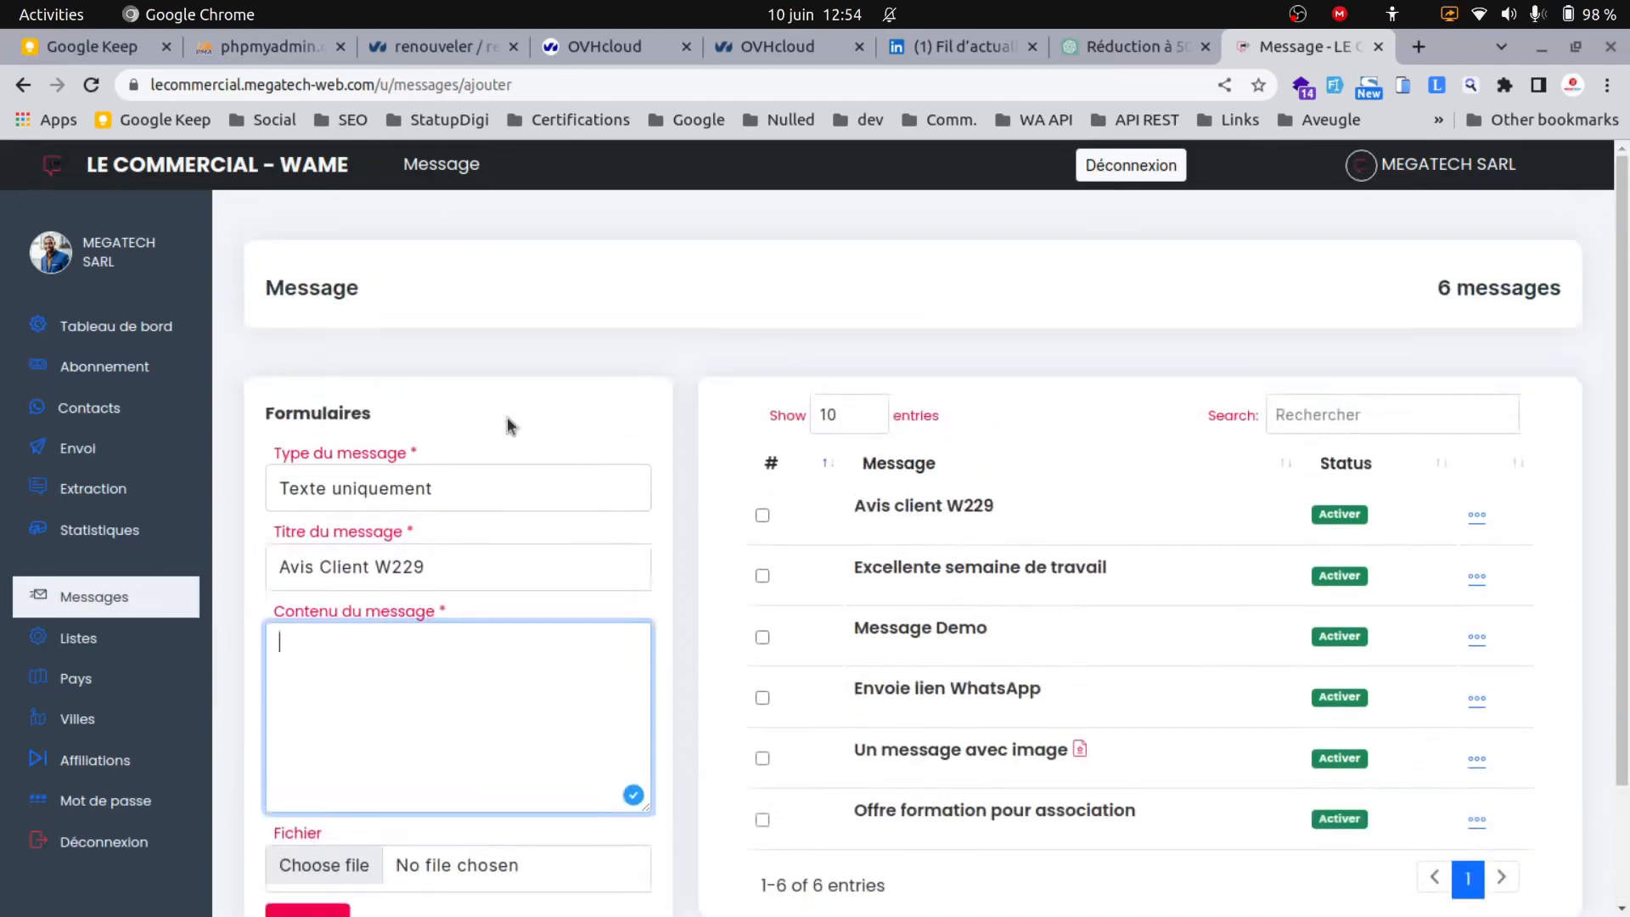
In the message sending form, select the message "Avis client W229" and the recipient list "Plateforme W229"
{"action": "left_click", "coordinate": [91, 455]}
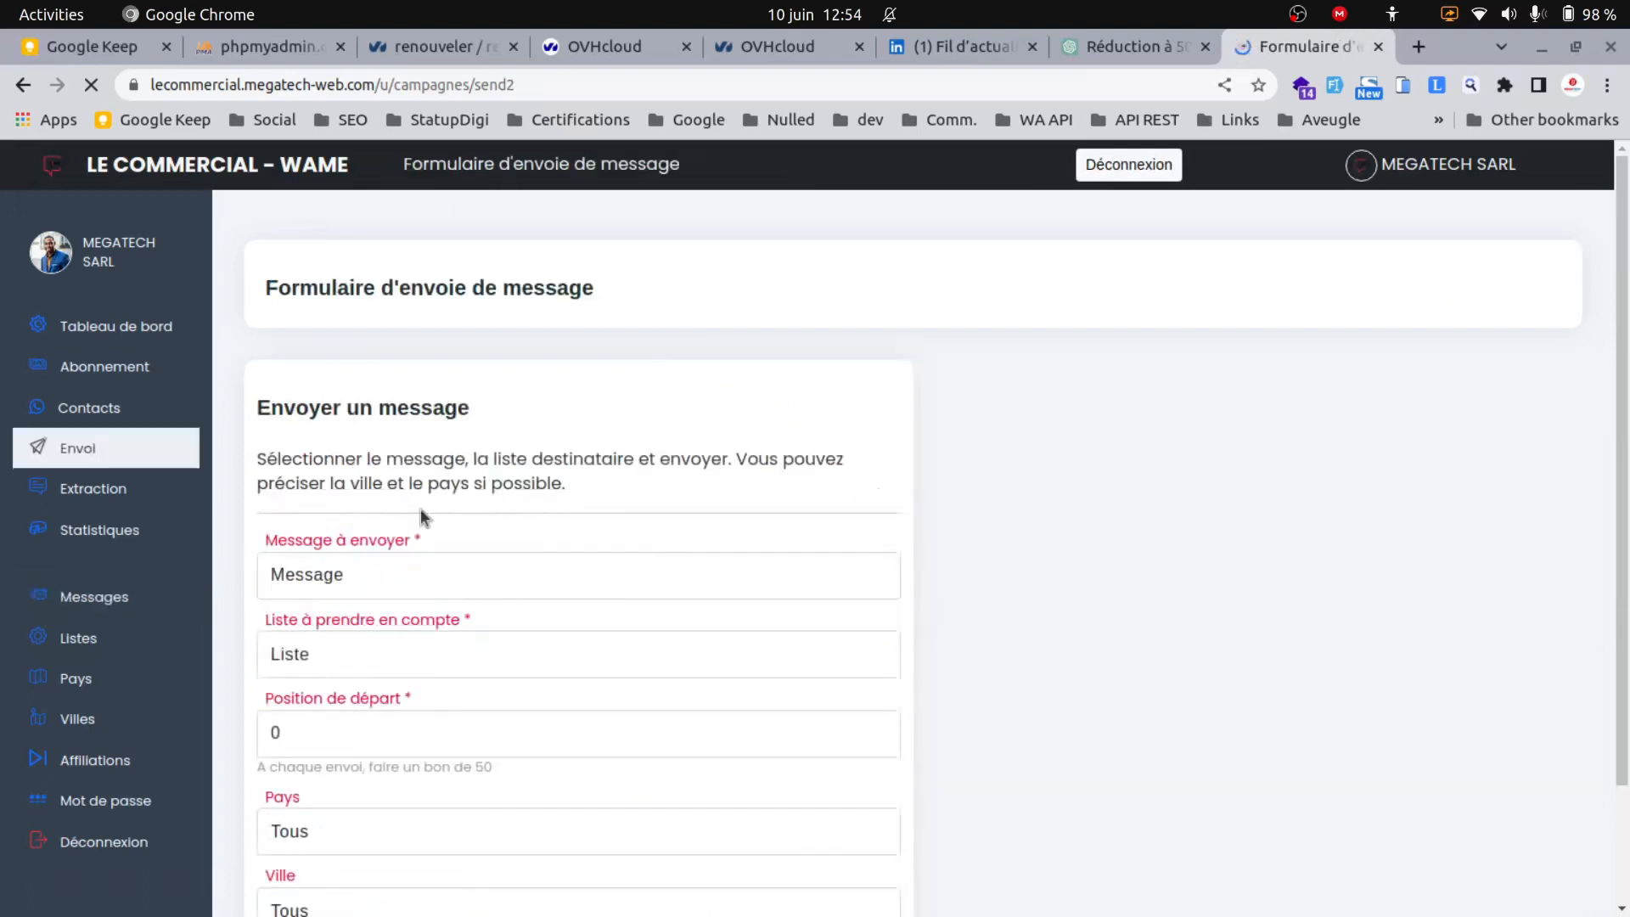
{"action": "scroll", "coordinate": [471, 484], "scroll_direction": "down", "scroll_amount": 2}
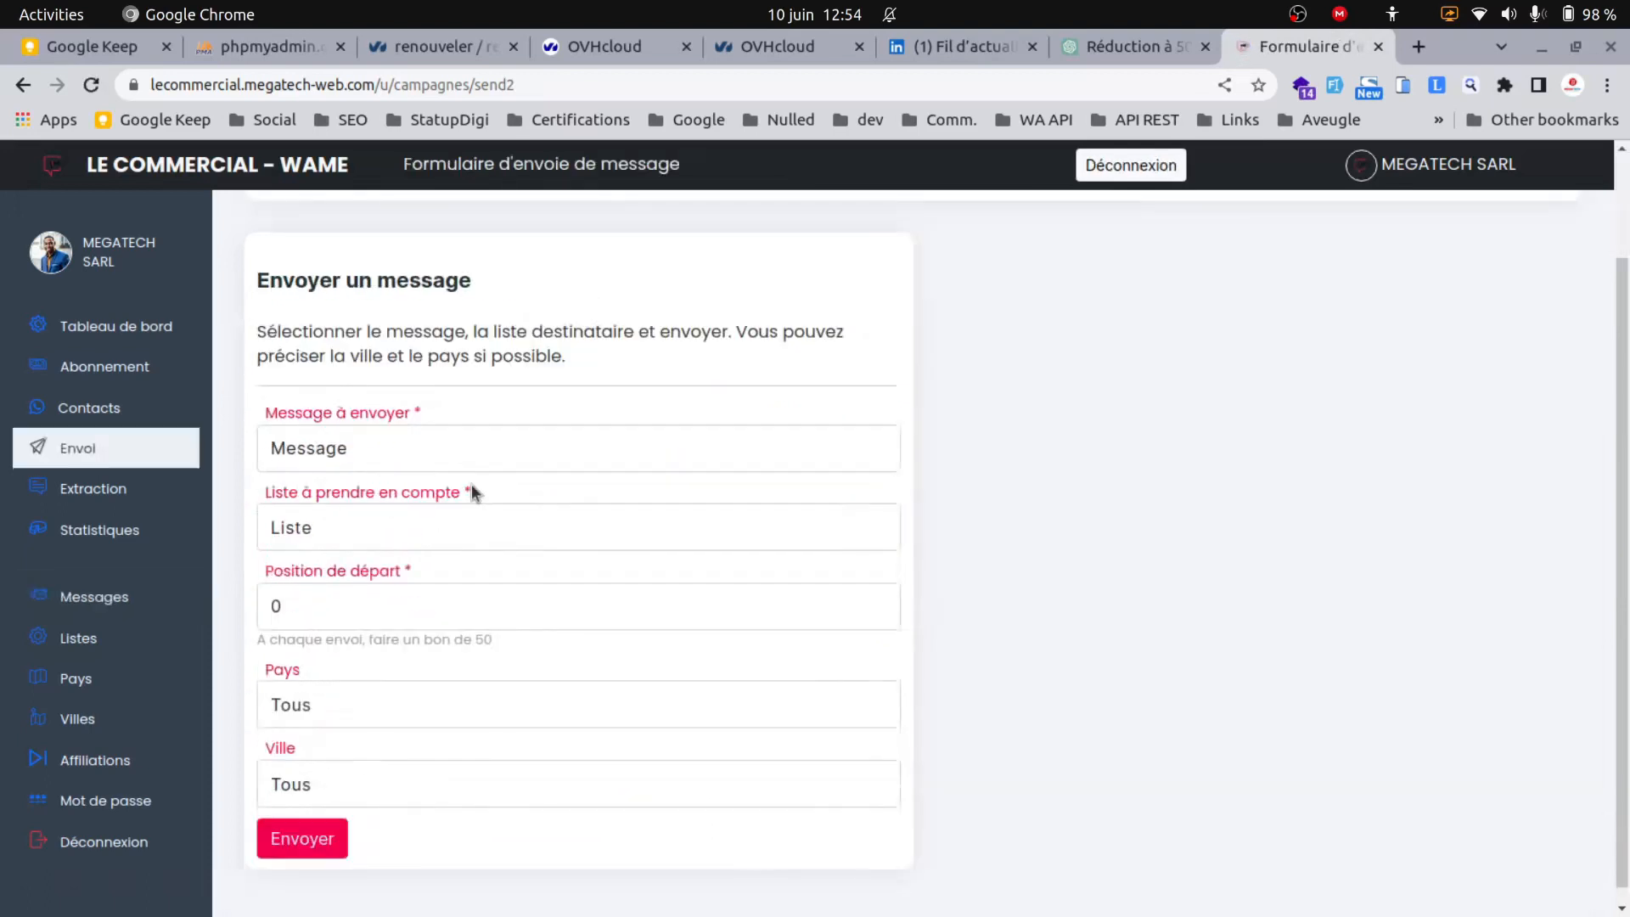
{"action": "left_click", "coordinate": [378, 447]}
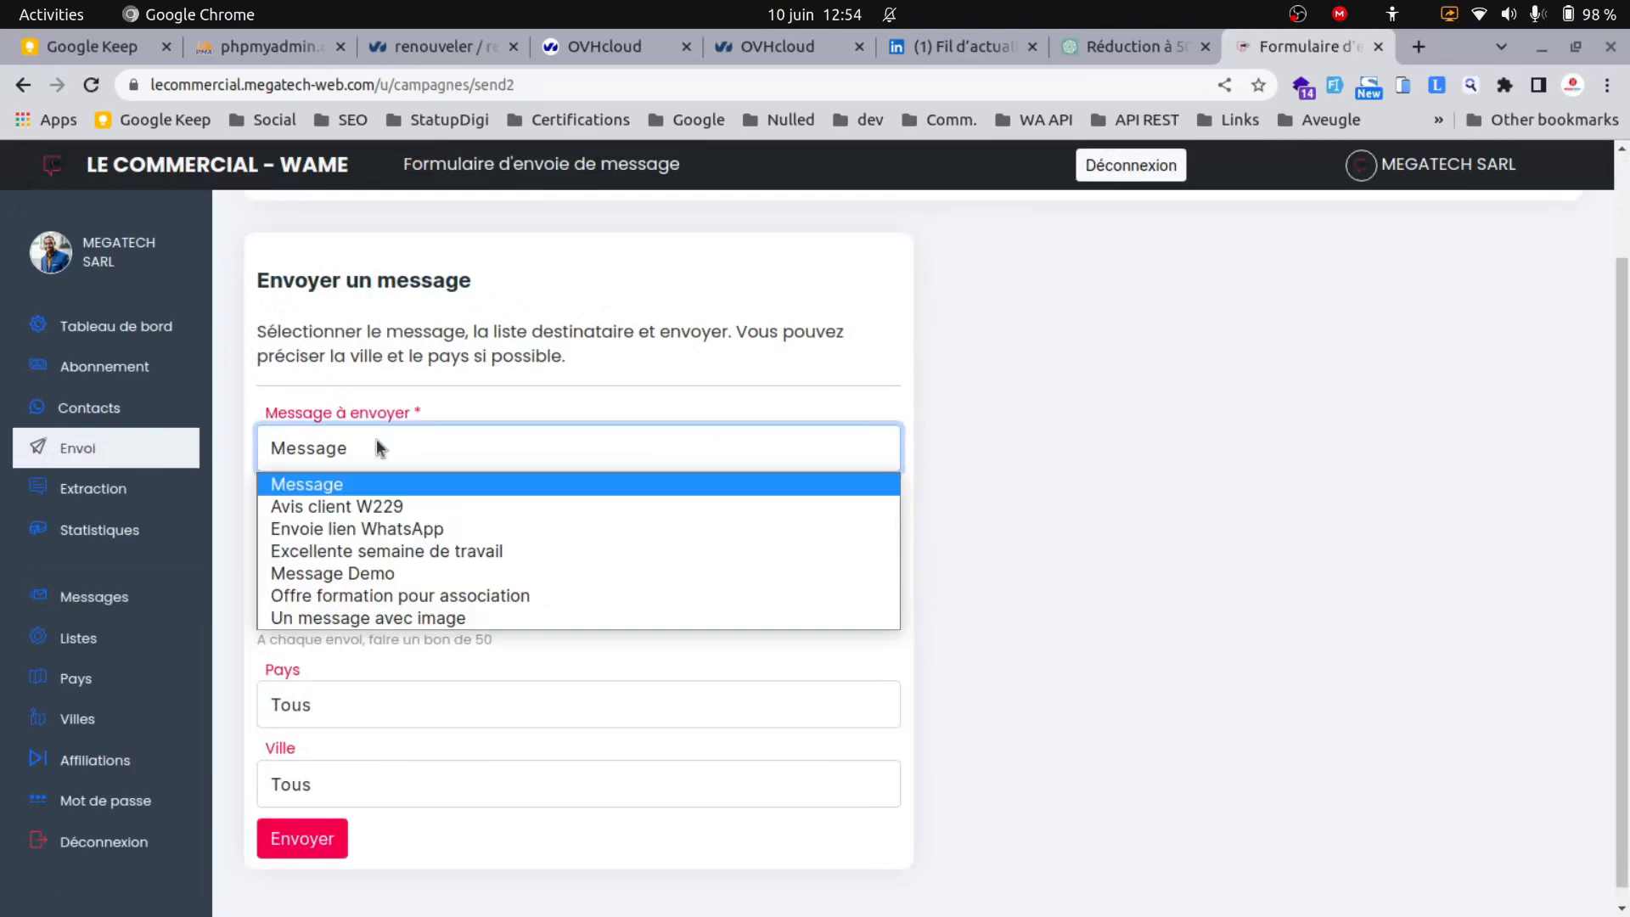
{"action": "left_click", "coordinate": [336, 508]}
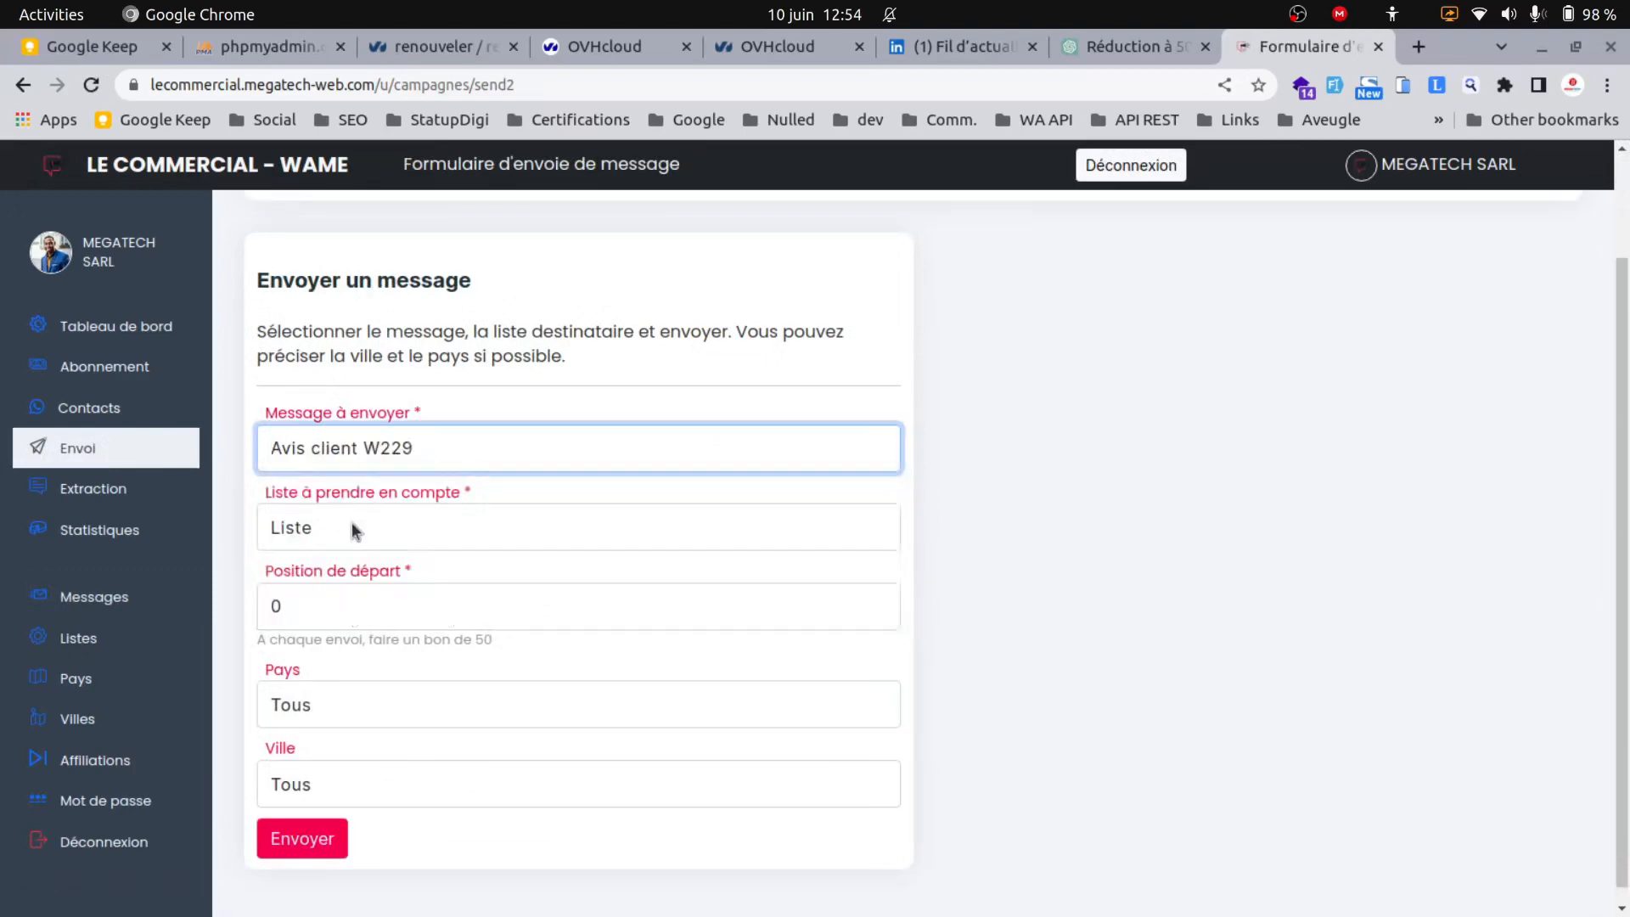
{"action": "left_click", "coordinate": [352, 524]}
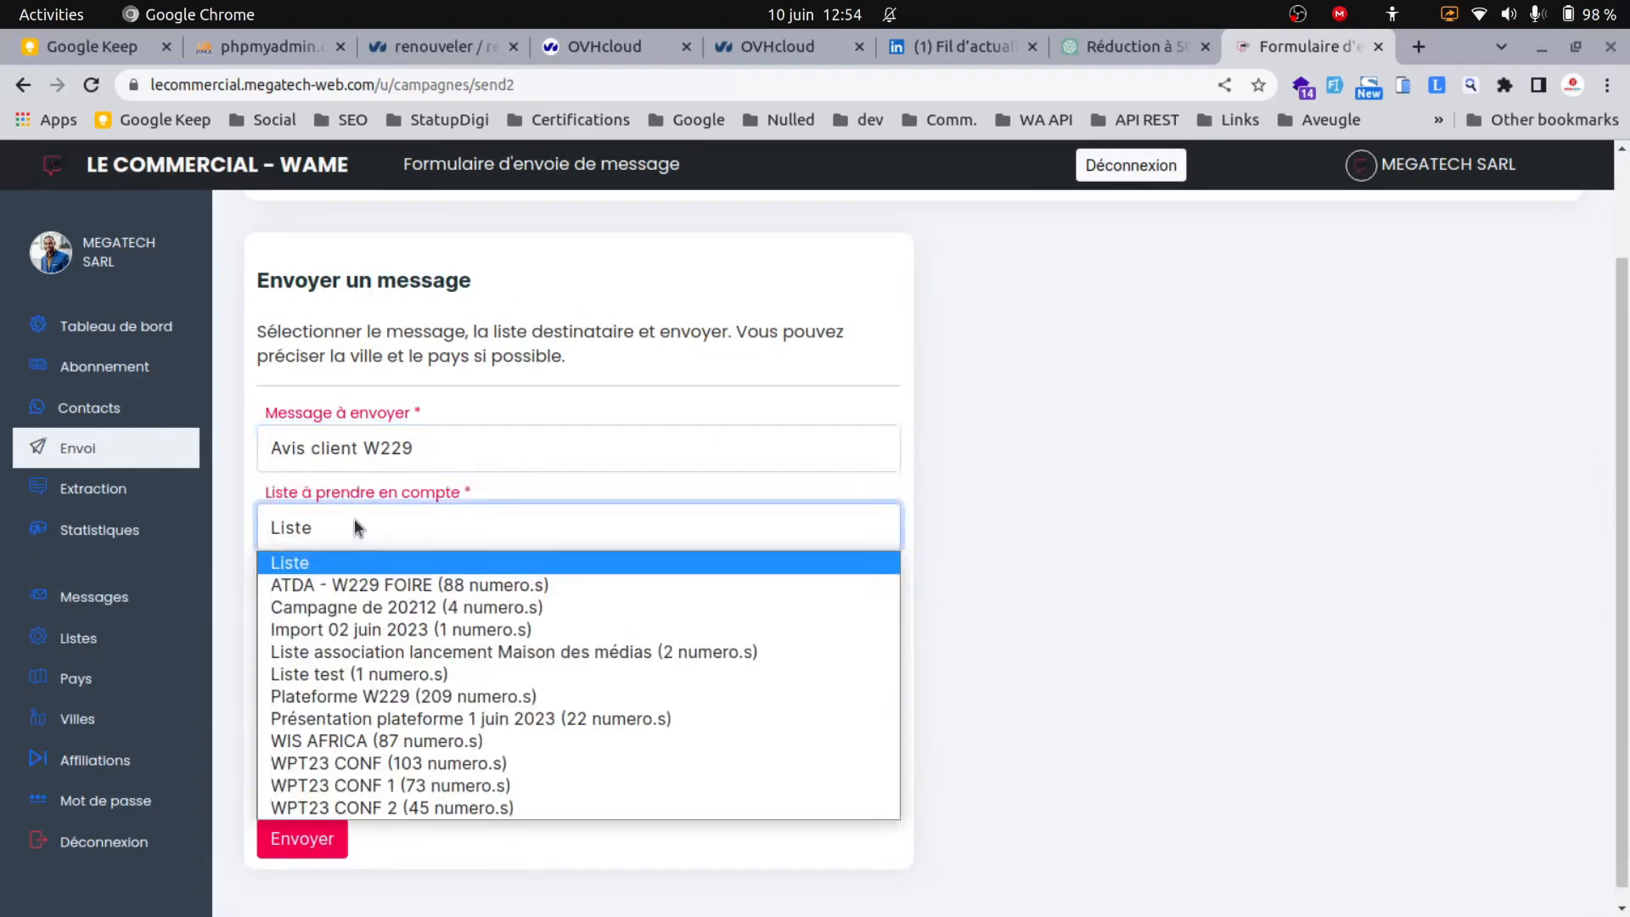
{"action": "left_click", "coordinate": [374, 696]}
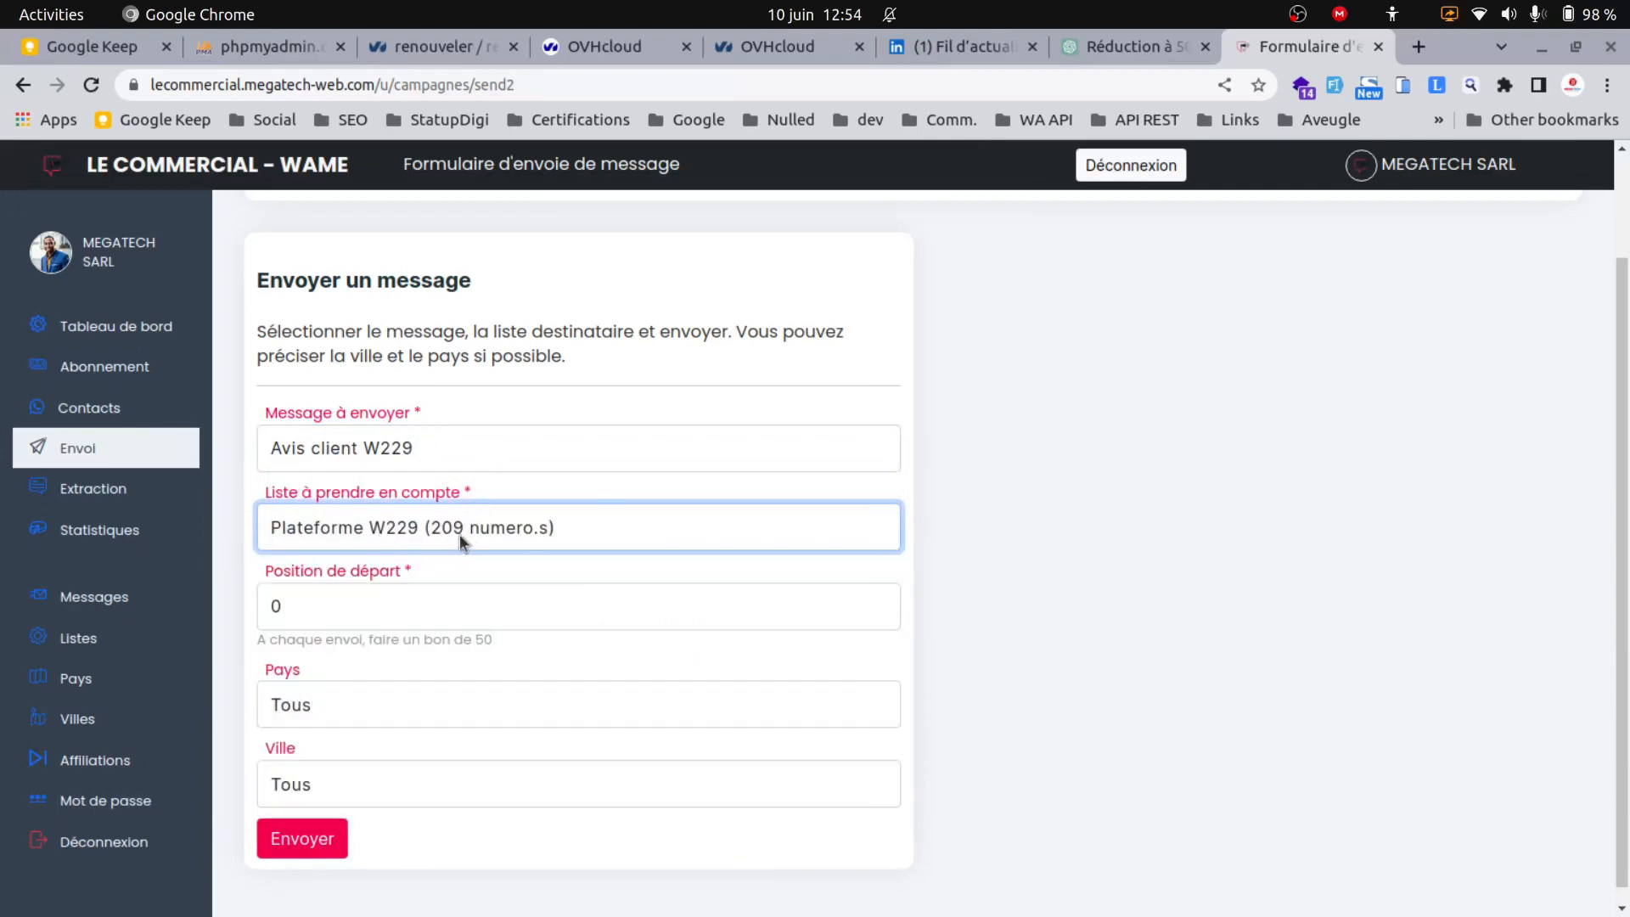
Set the starting position to 100 and send the message to the selected list
{"action": "double_click", "coordinate": [279, 604]}
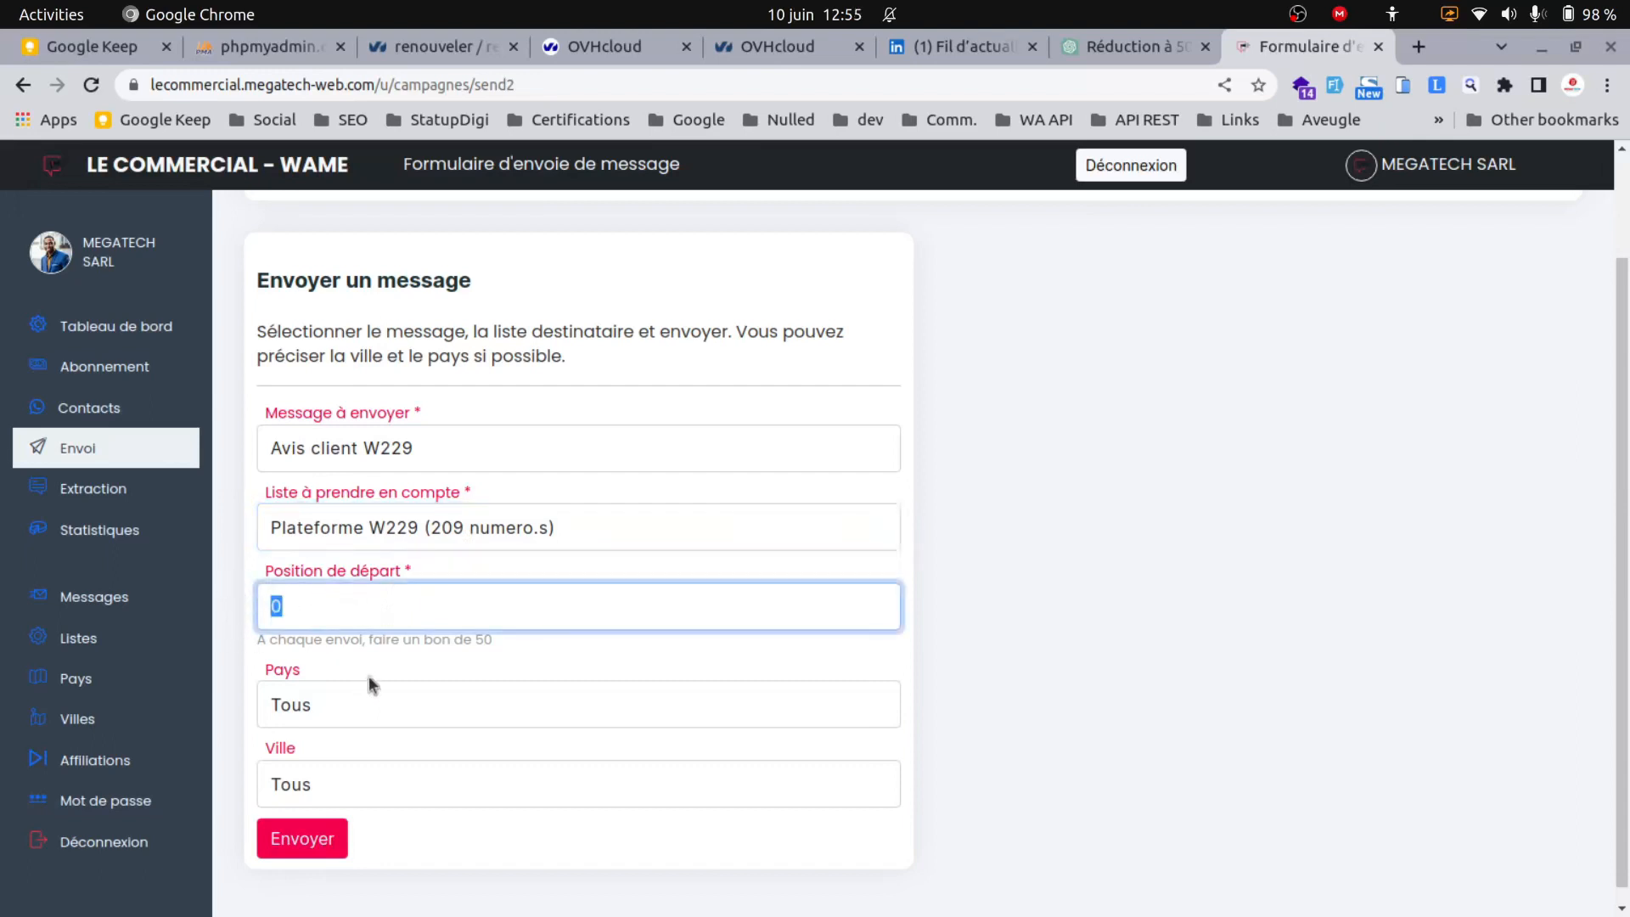
{"action": "type", "text": "100"}
{"action": "left_click", "coordinate": [310, 840]}
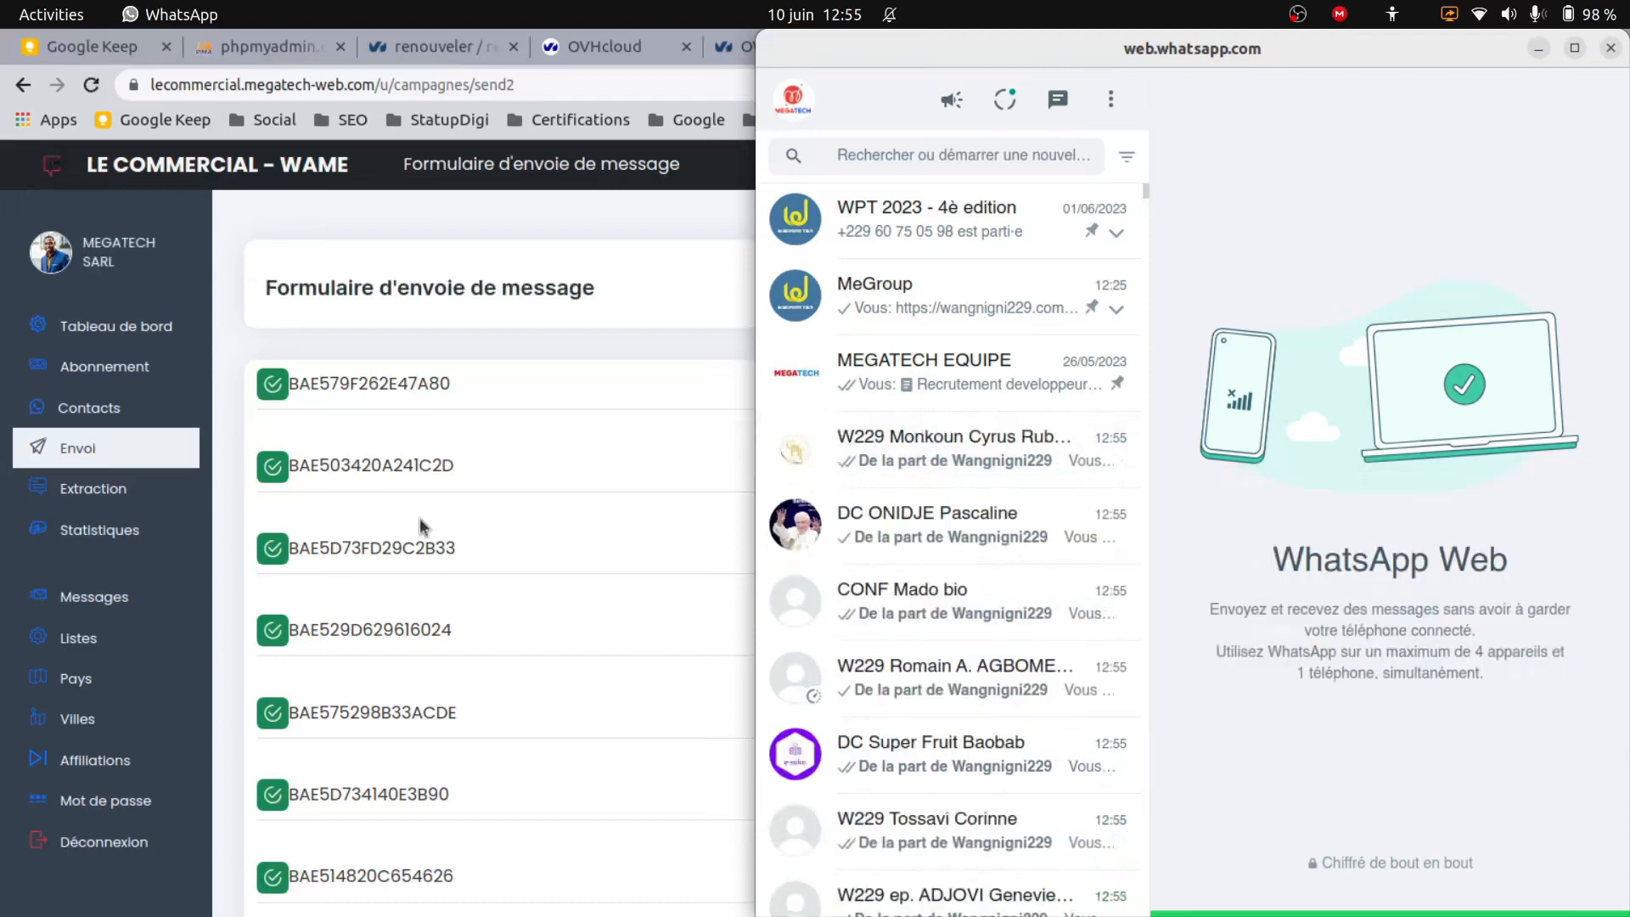
Look through the message IDs returned for the send to check that each message went out
{"action": "scroll", "coordinate": [419, 520], "scroll_direction": "down", "scroll_amount": 10}
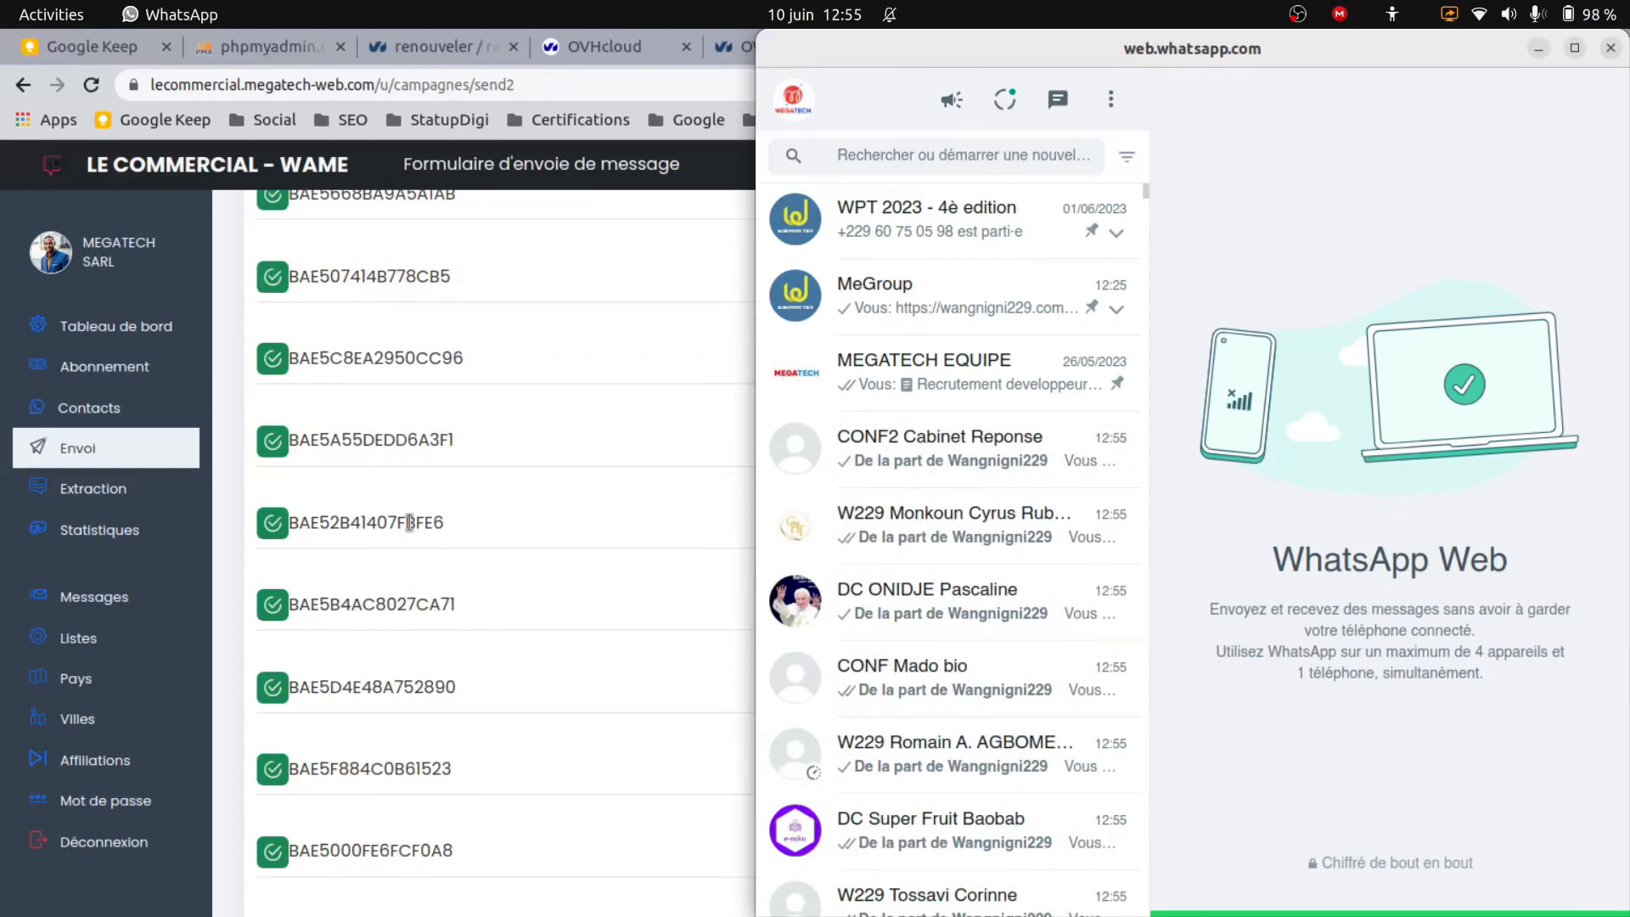
{"action": "scroll", "coordinate": [410, 522], "scroll_direction": "down", "scroll_amount": 10}
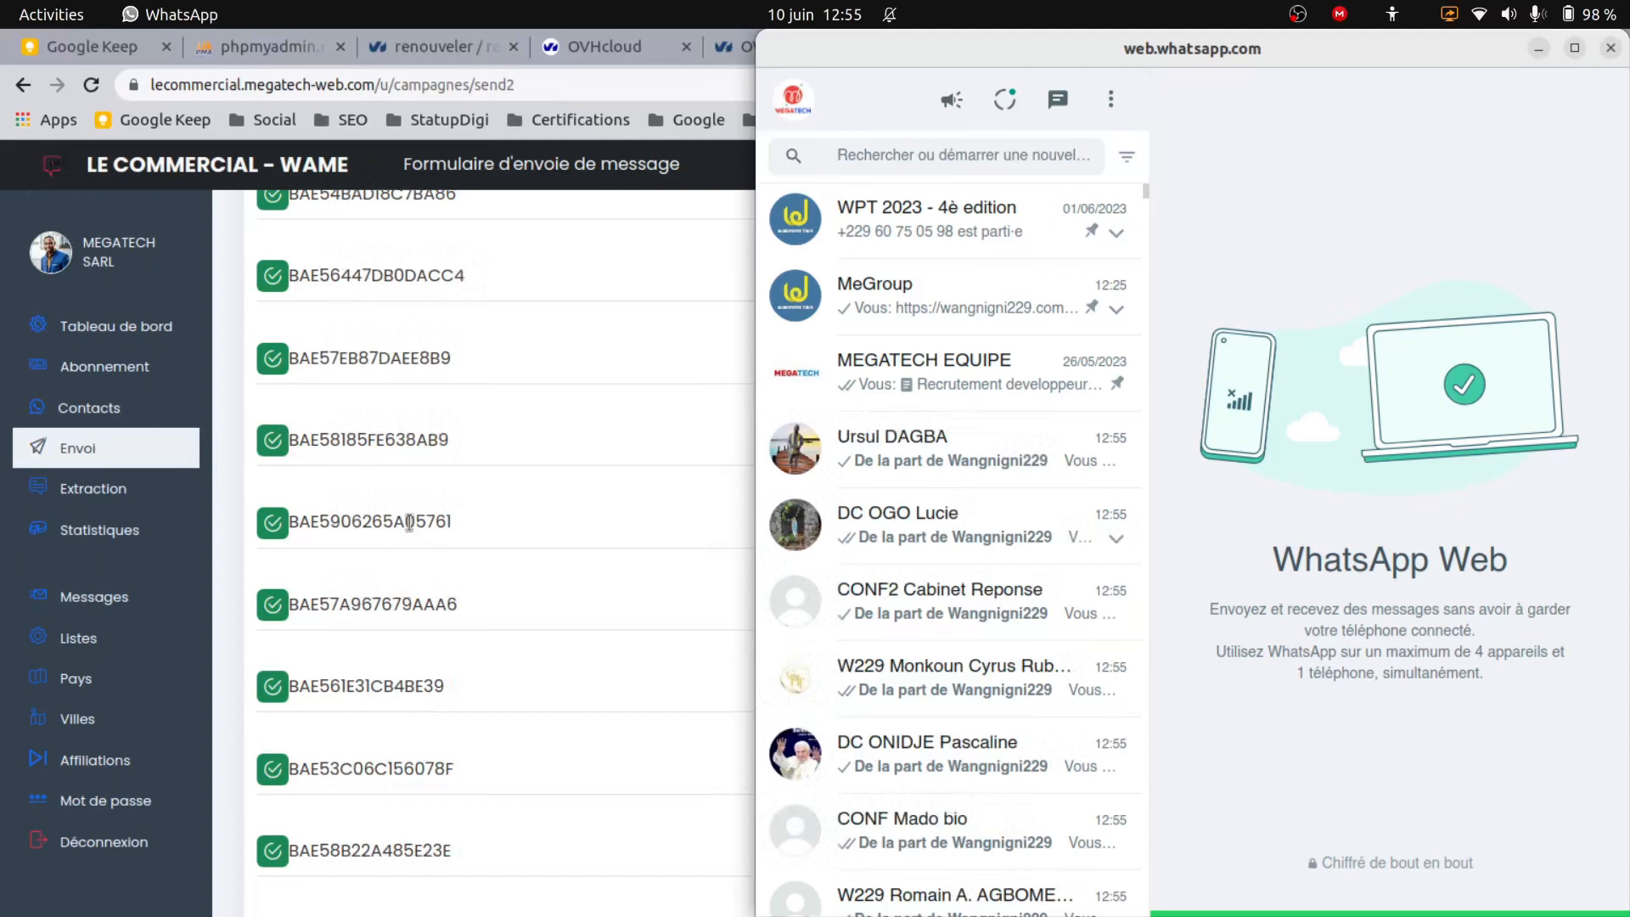
{"action": "scroll", "coordinate": [409, 522], "scroll_direction": "up", "scroll_amount": 5}
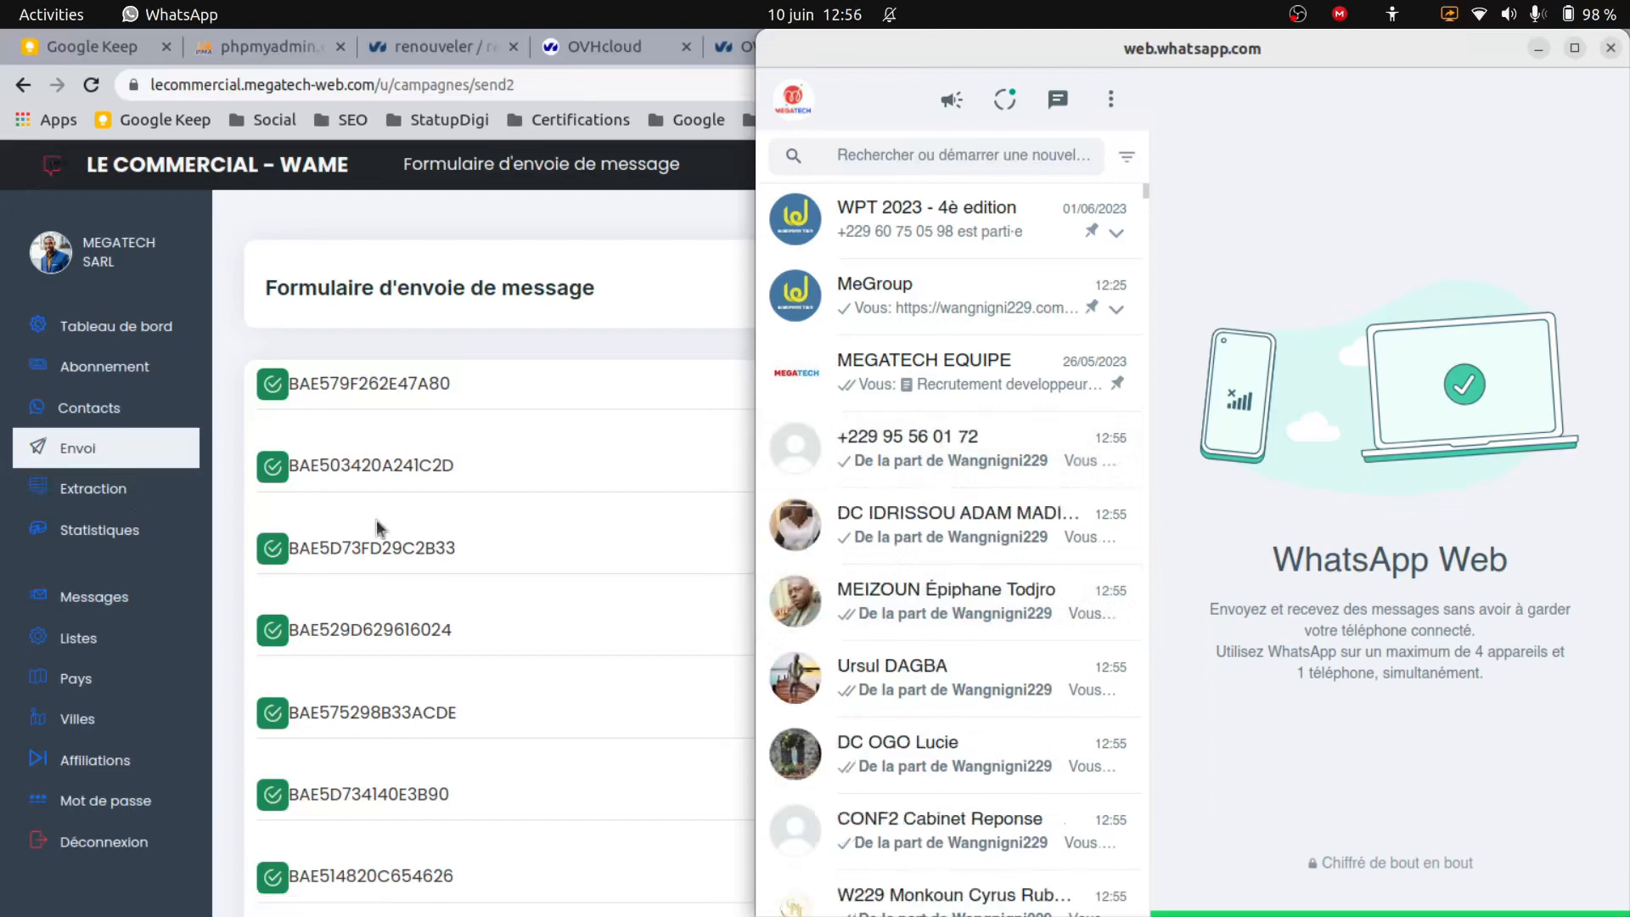
Examine the delivery status of the sent messages for each recipient in the statistics
{"action": "left_click", "coordinate": [101, 538]}
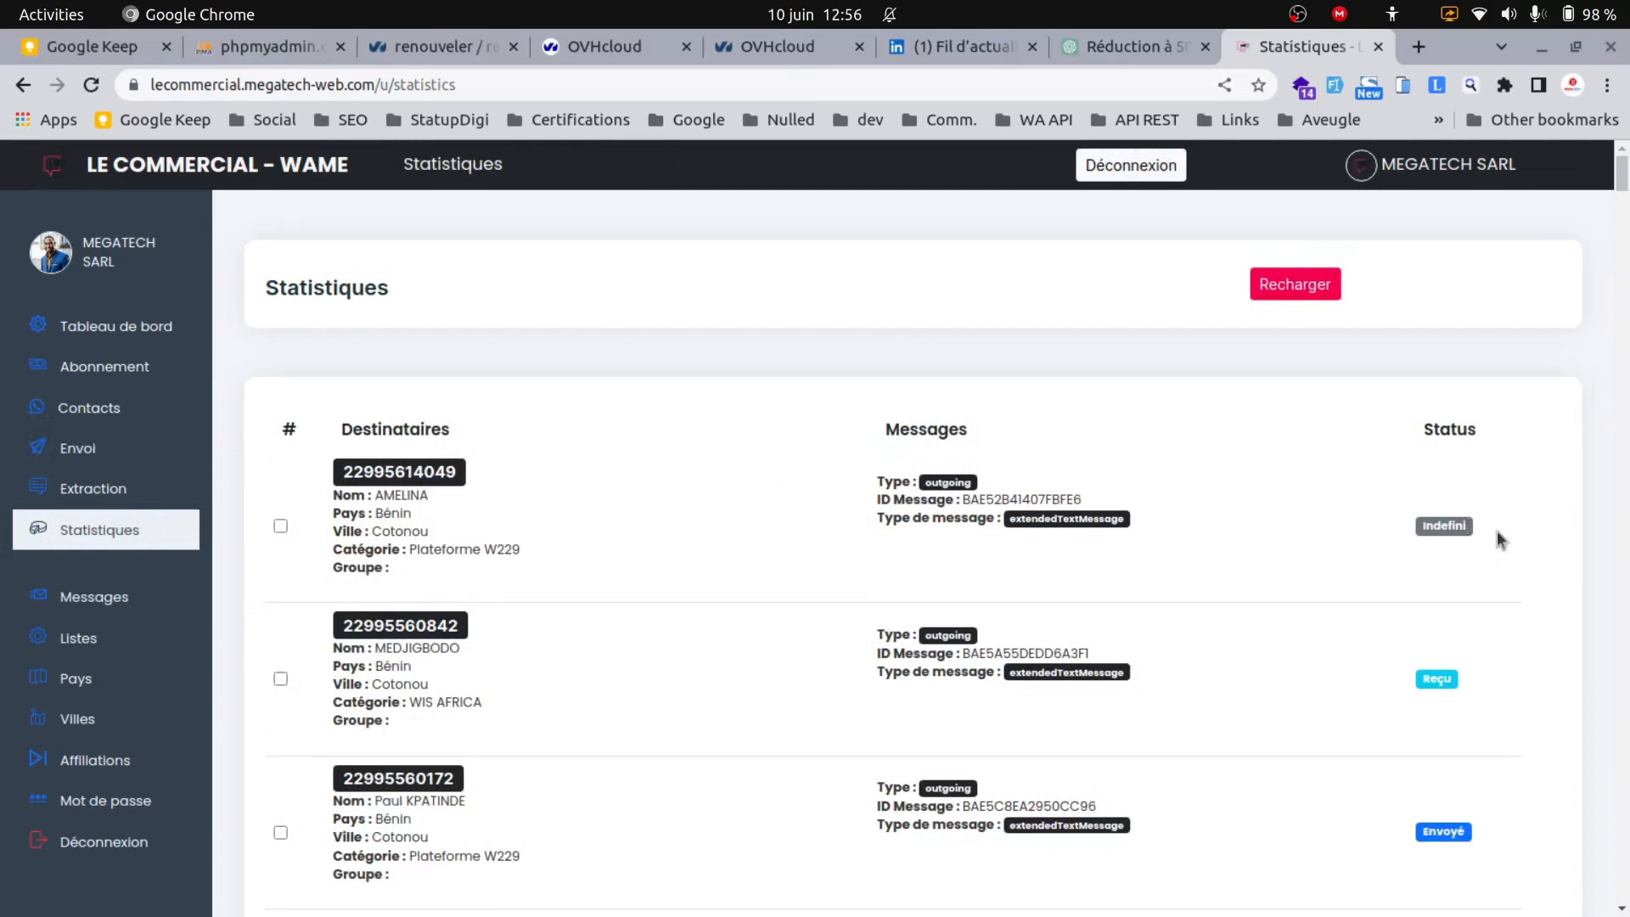
{"action": "scroll", "coordinate": [1415, 463], "scroll_direction": "down", "scroll_amount": 4}
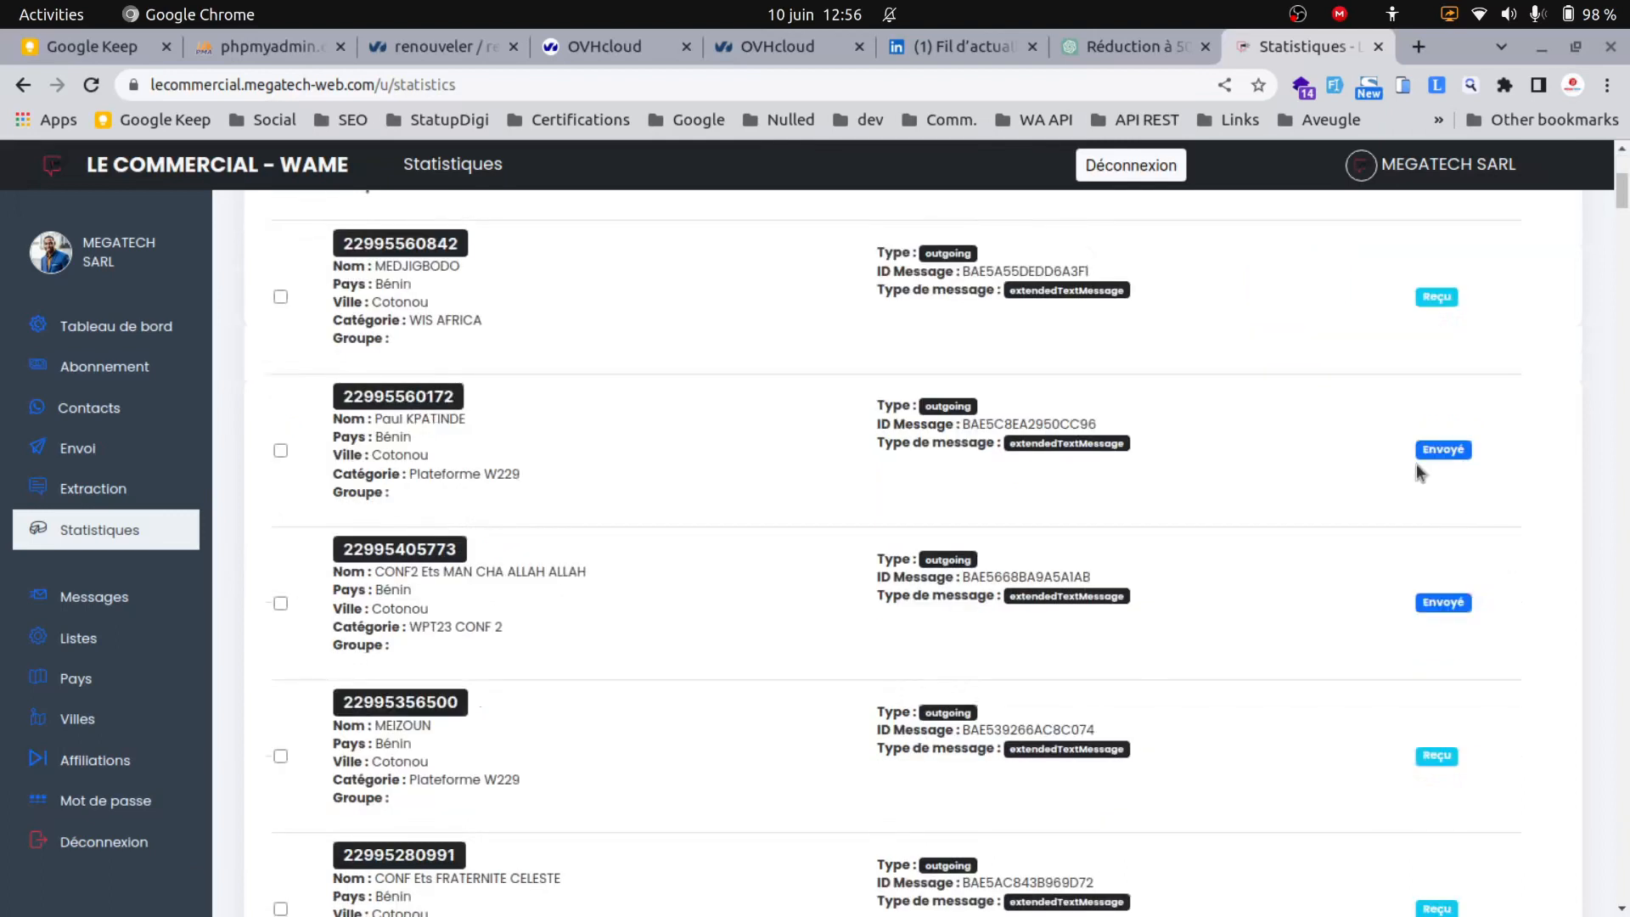
{"action": "scroll", "coordinate": [1358, 582], "scroll_direction": "down", "scroll_amount": 5}
{"action": "scroll", "coordinate": [1358, 576], "scroll_direction": "down", "scroll_amount": 5}
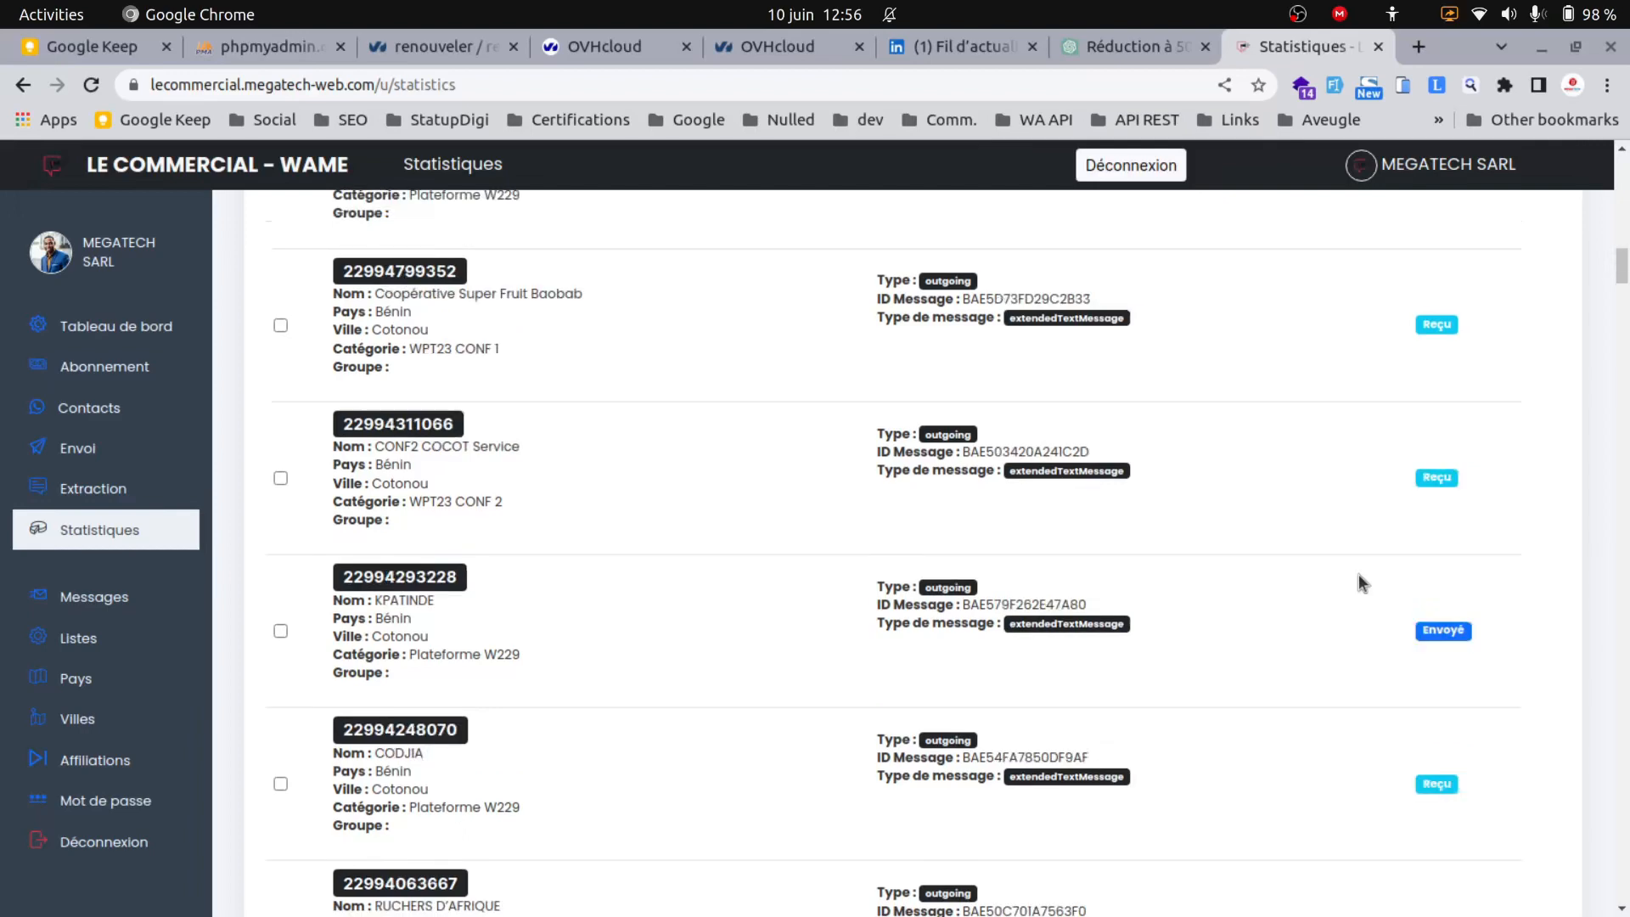
{"action": "scroll", "coordinate": [1357, 582], "scroll_direction": "down", "scroll_amount": 5}
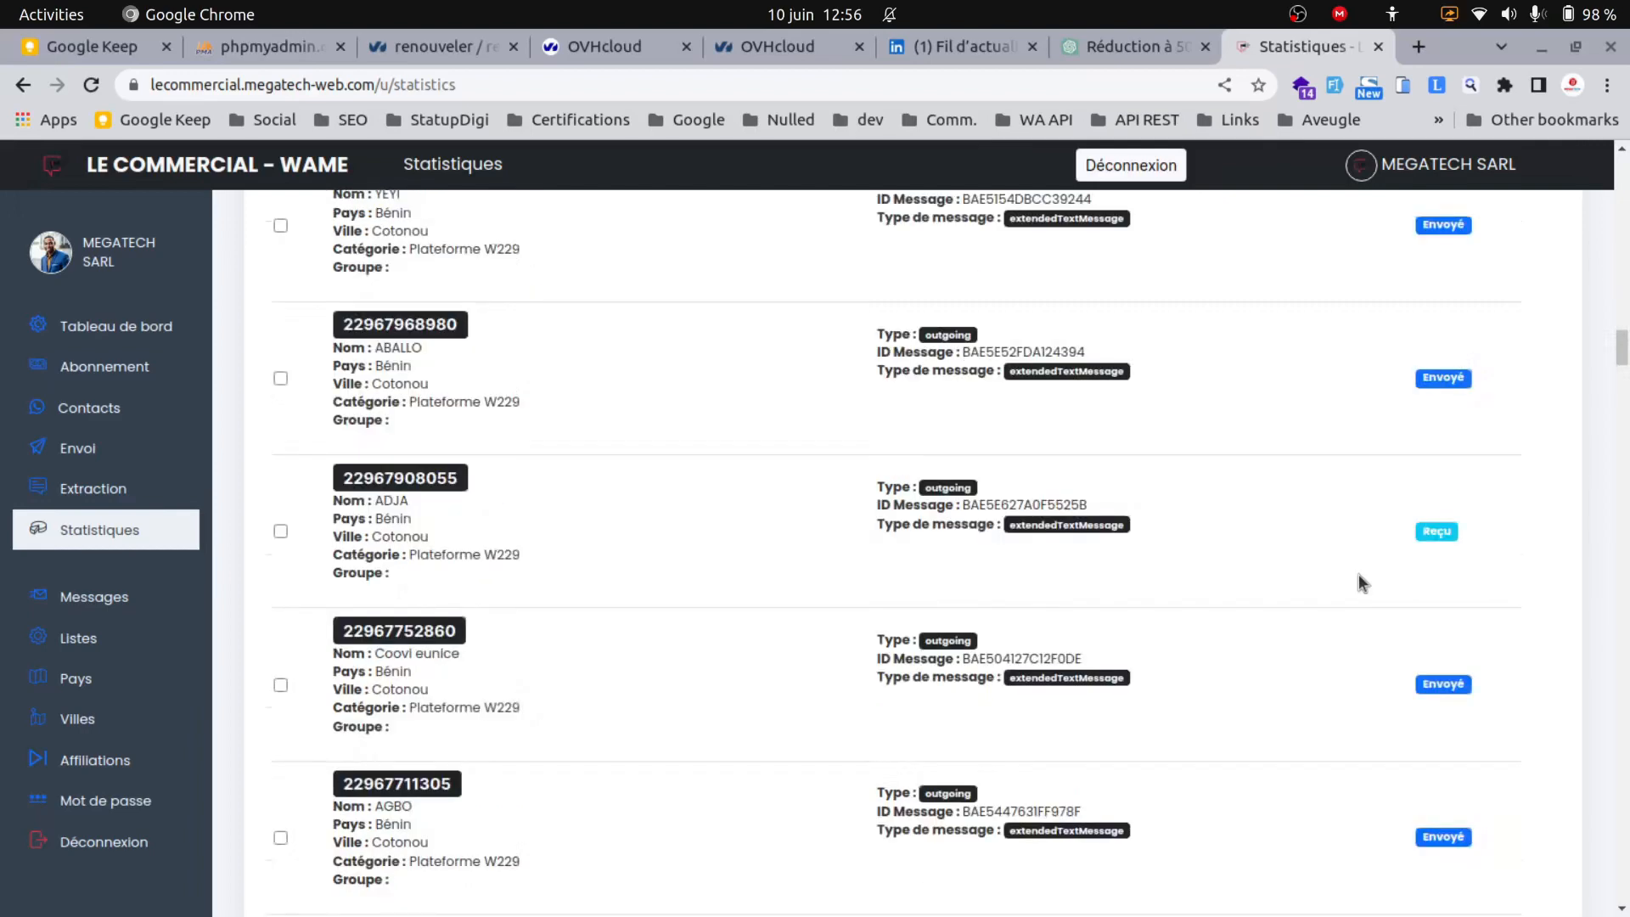
{"action": "scroll", "coordinate": [1358, 577], "scroll_direction": "down", "scroll_amount": 5}
{"action": "scroll", "coordinate": [1358, 573], "scroll_direction": "down", "scroll_amount": 5}
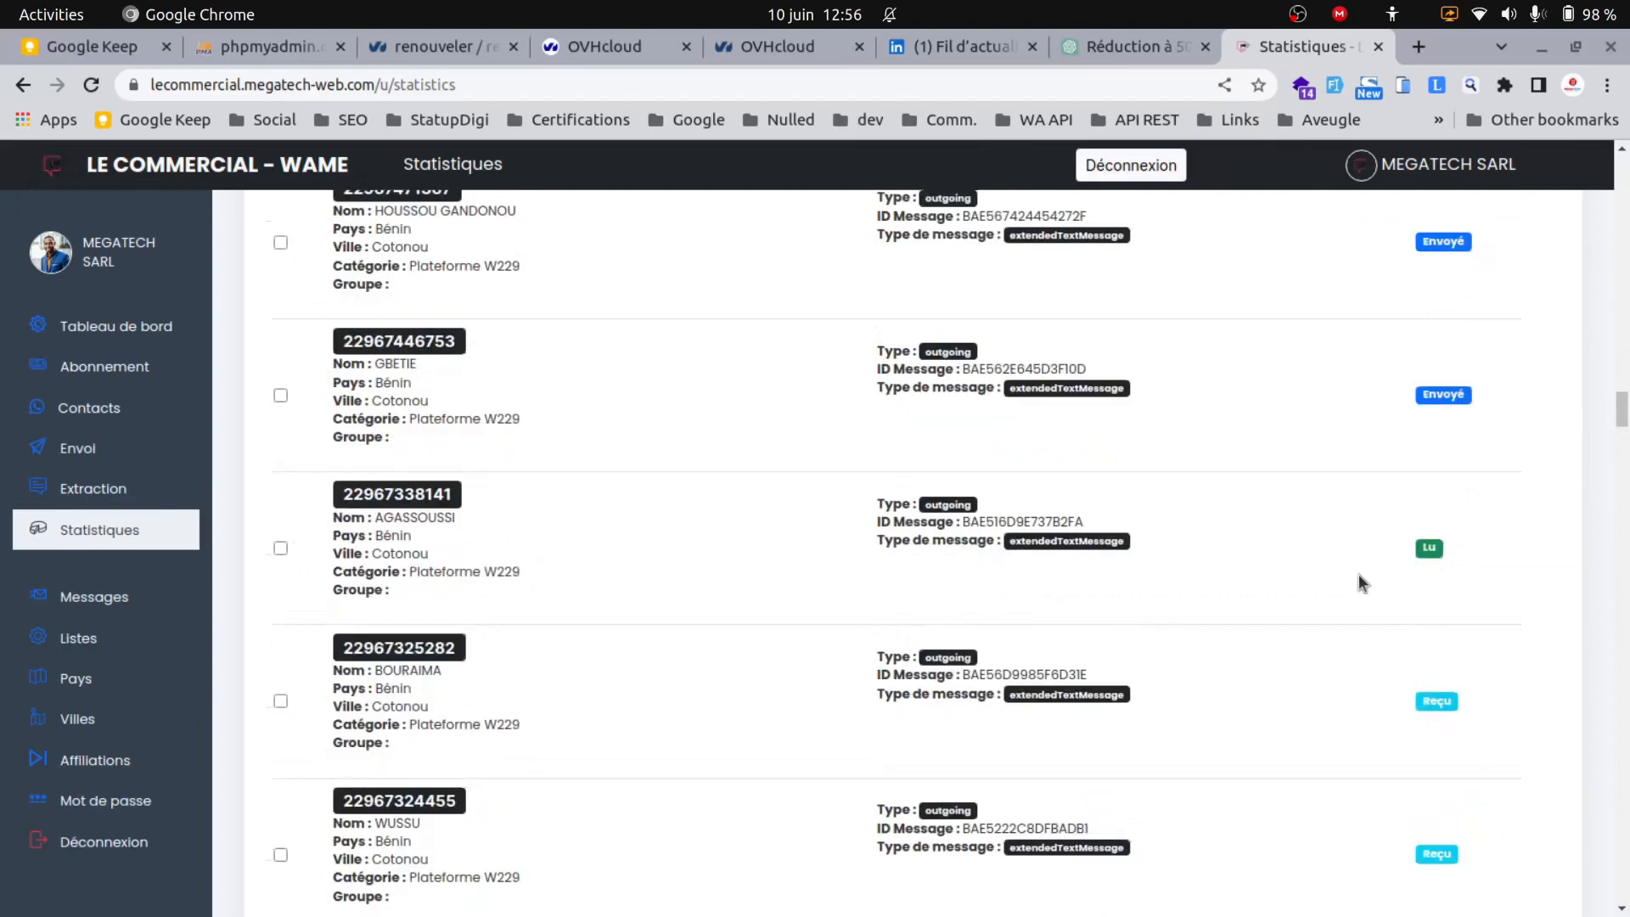
{"action": "scroll", "coordinate": [1446, 512], "scroll_direction": "down", "scroll_amount": 1}
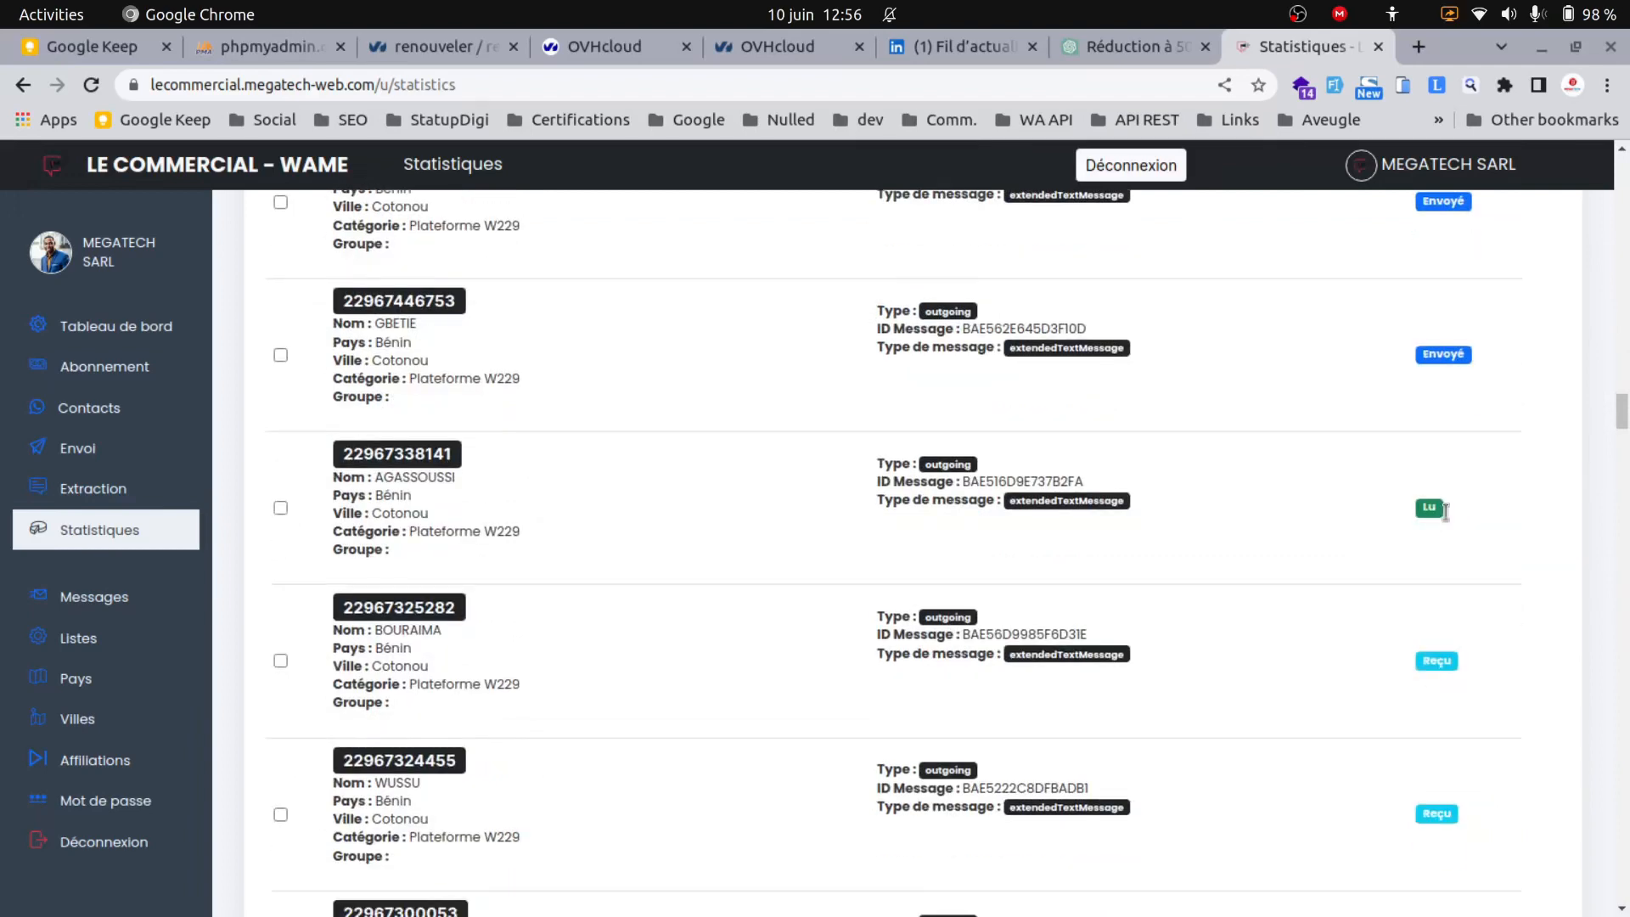
{"action": "scroll", "coordinate": [1378, 549], "scroll_direction": "down", "scroll_amount": 12}
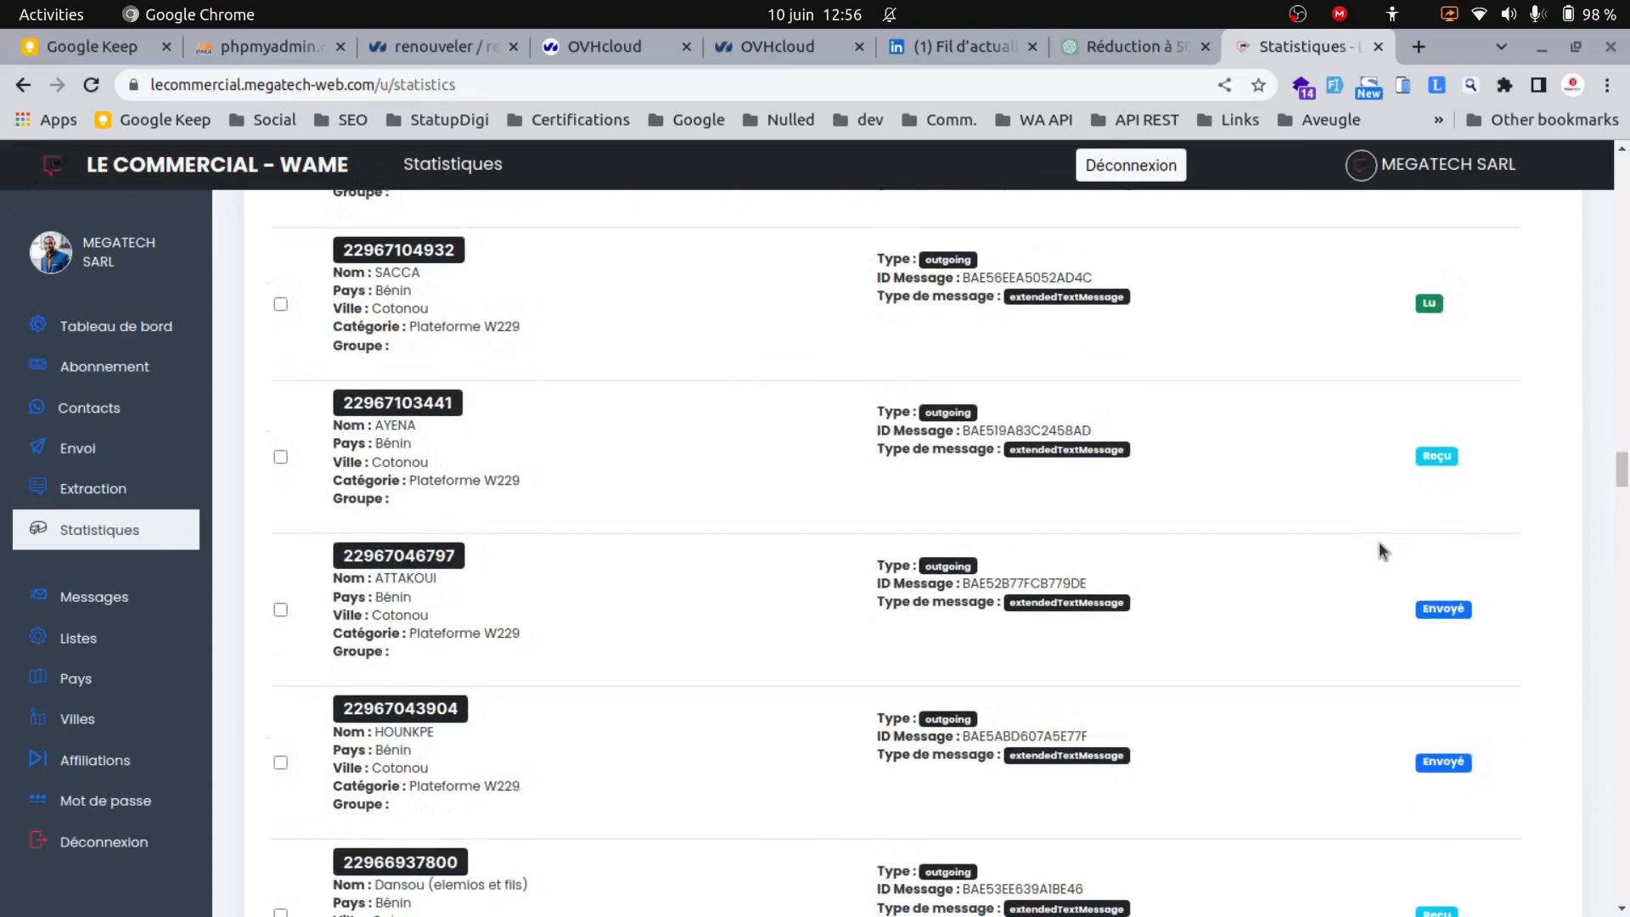
{"action": "scroll", "coordinate": [1379, 550], "scroll_direction": "down", "scroll_amount": 8}
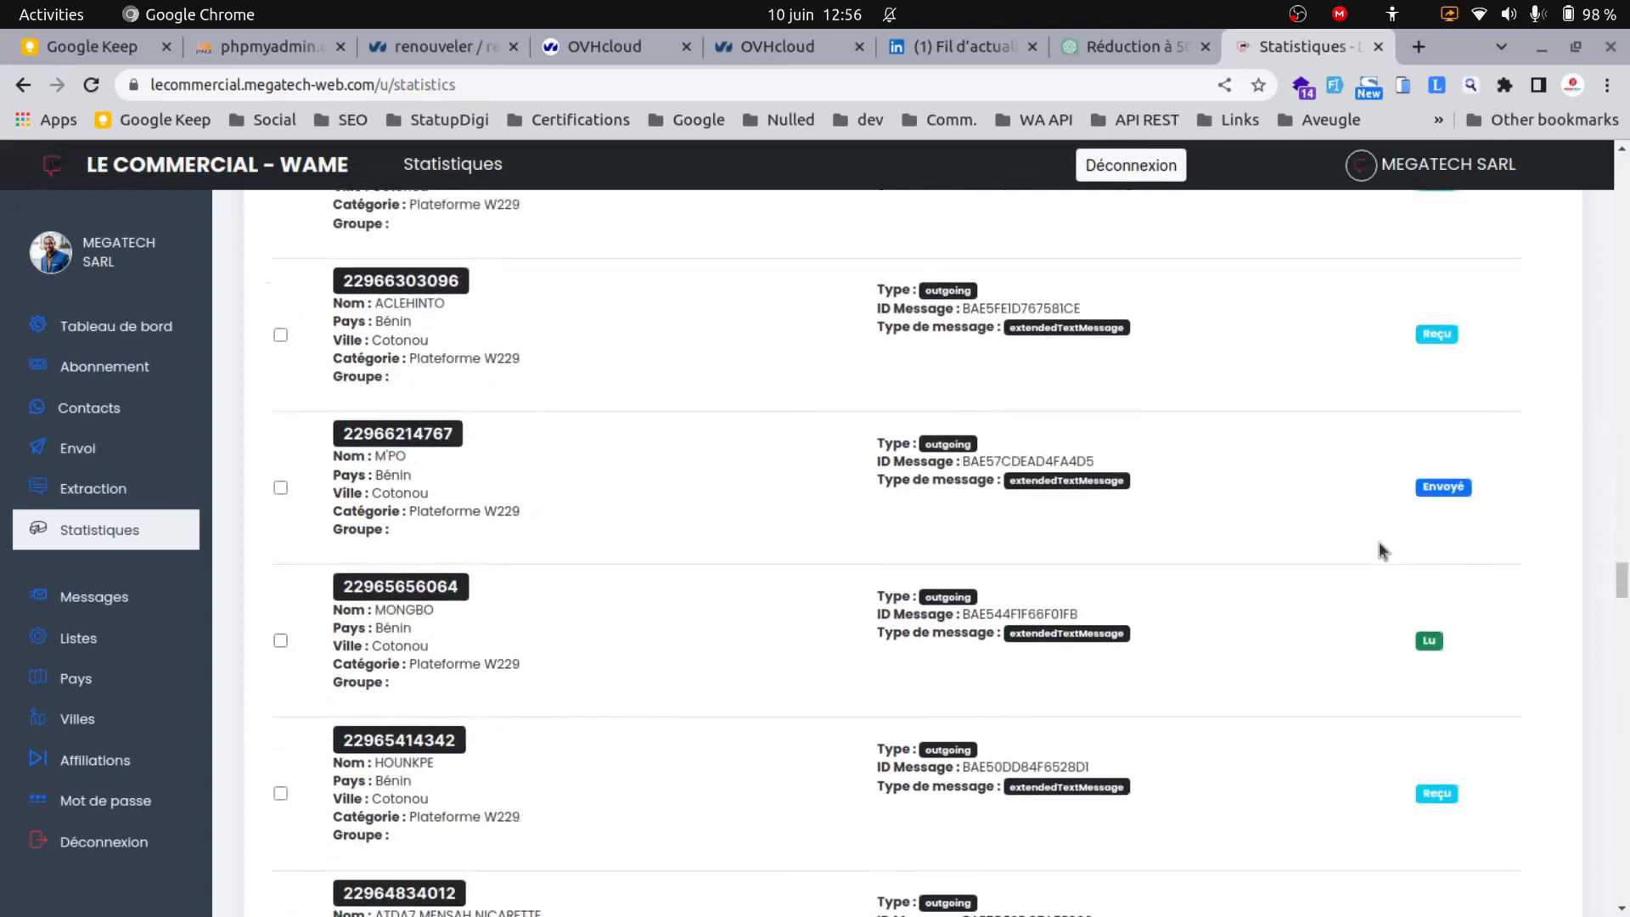
{"action": "scroll", "coordinate": [1378, 550], "scroll_direction": "down", "scroll_amount": 6}
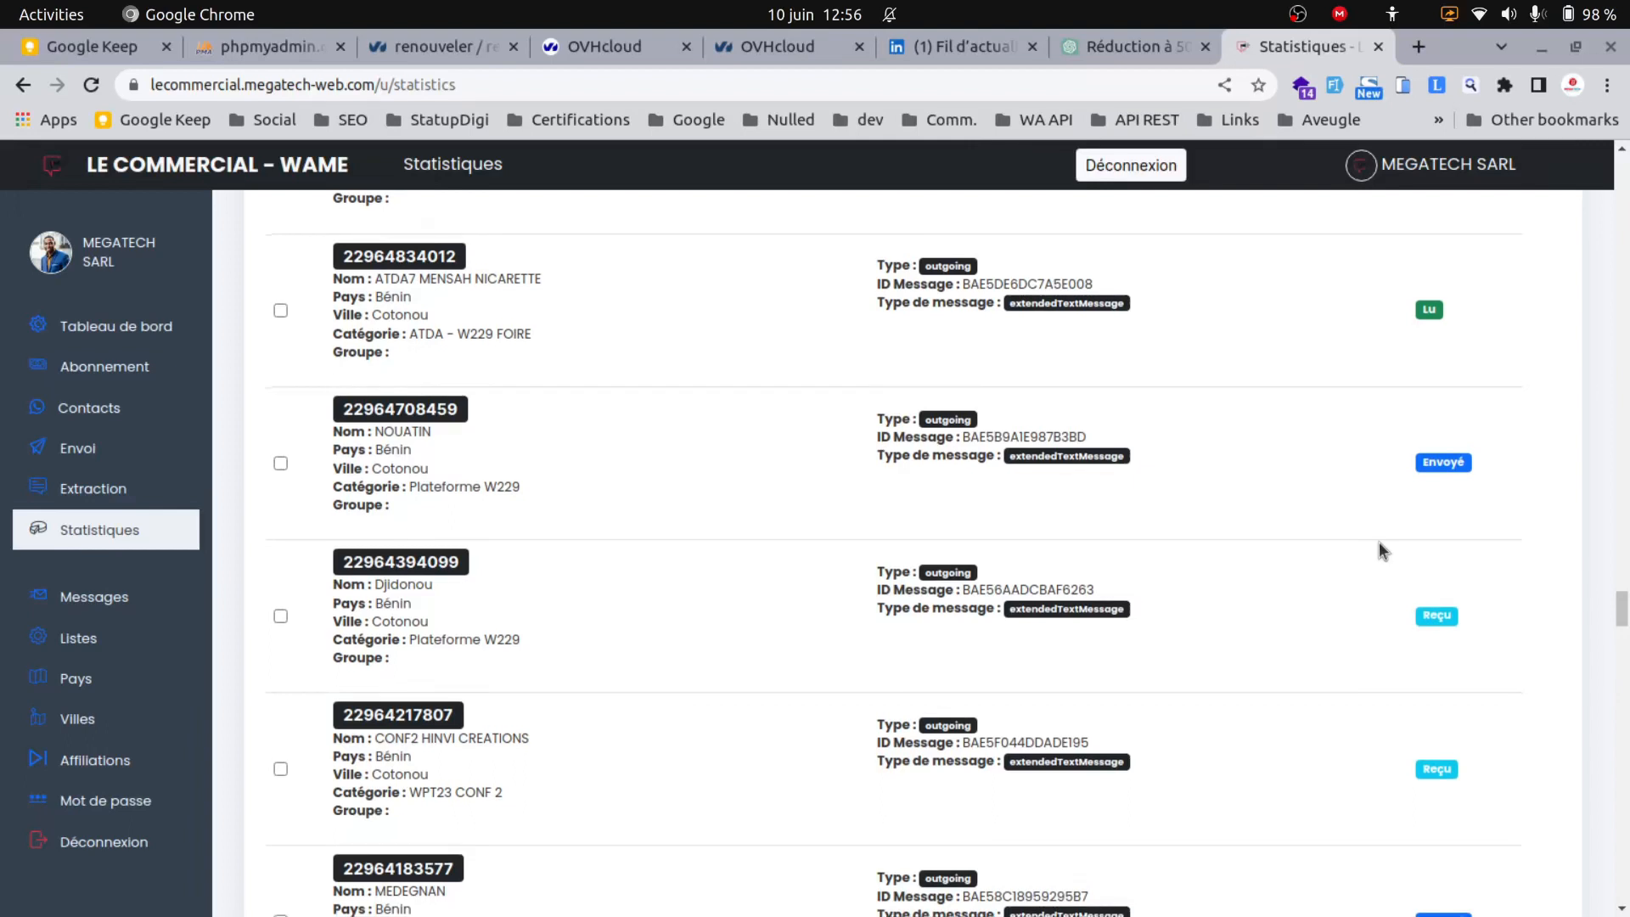
{"action": "scroll", "coordinate": [1378, 550], "scroll_direction": "down", "scroll_amount": 10}
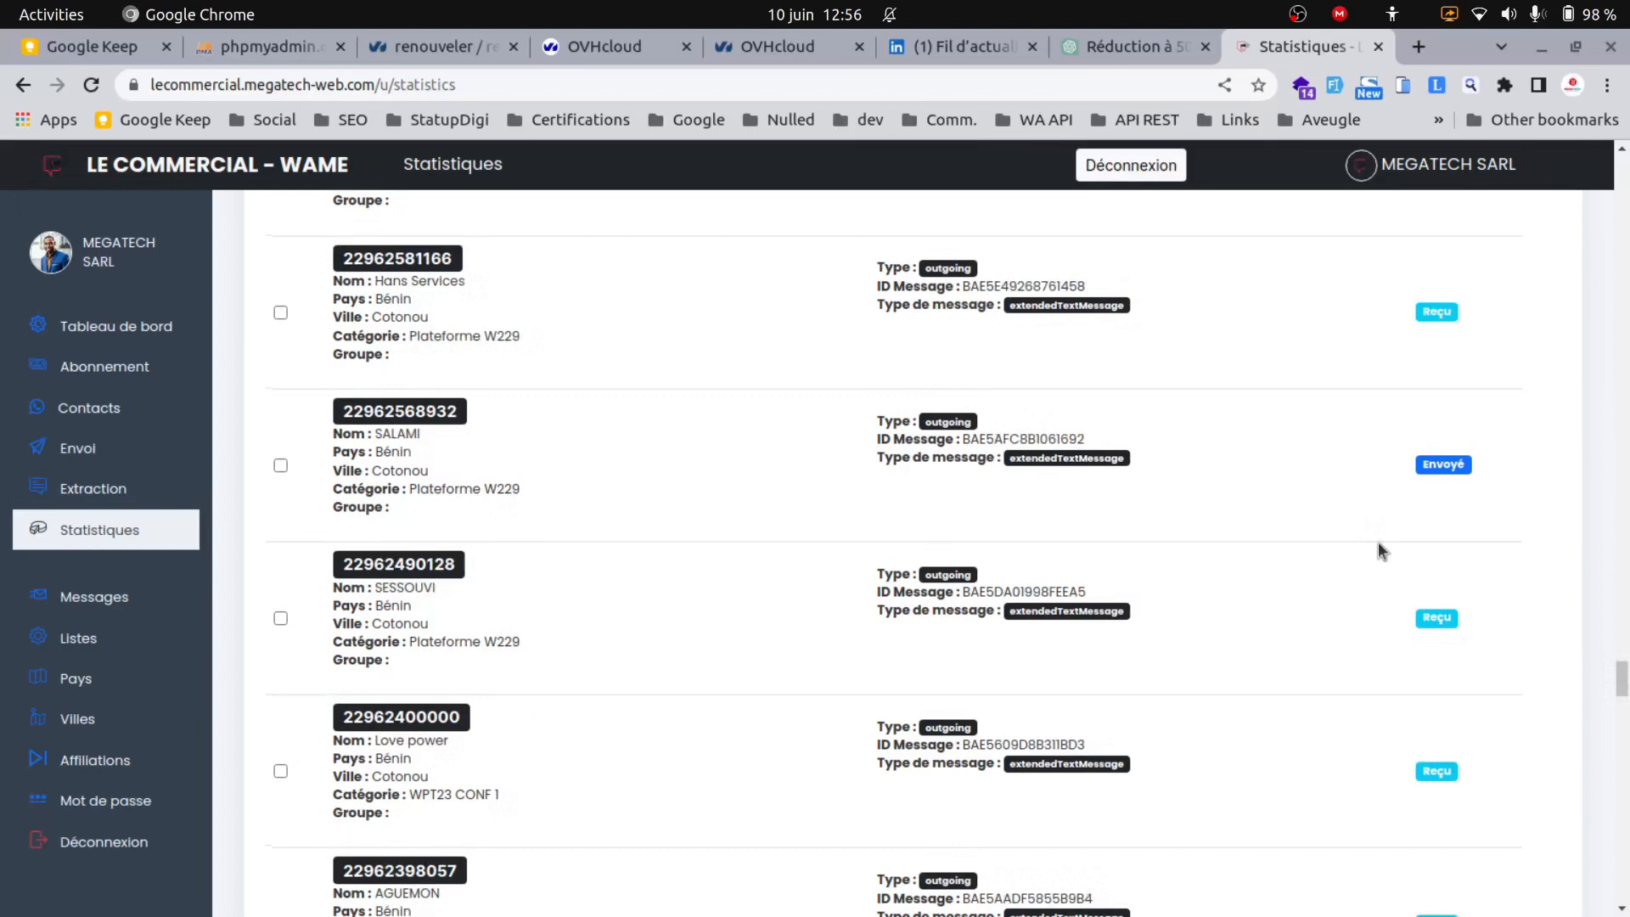
Switch to the WhatsApp Web window to view the conversations that received the message
{"action": "key", "text": "alt+Tab"}
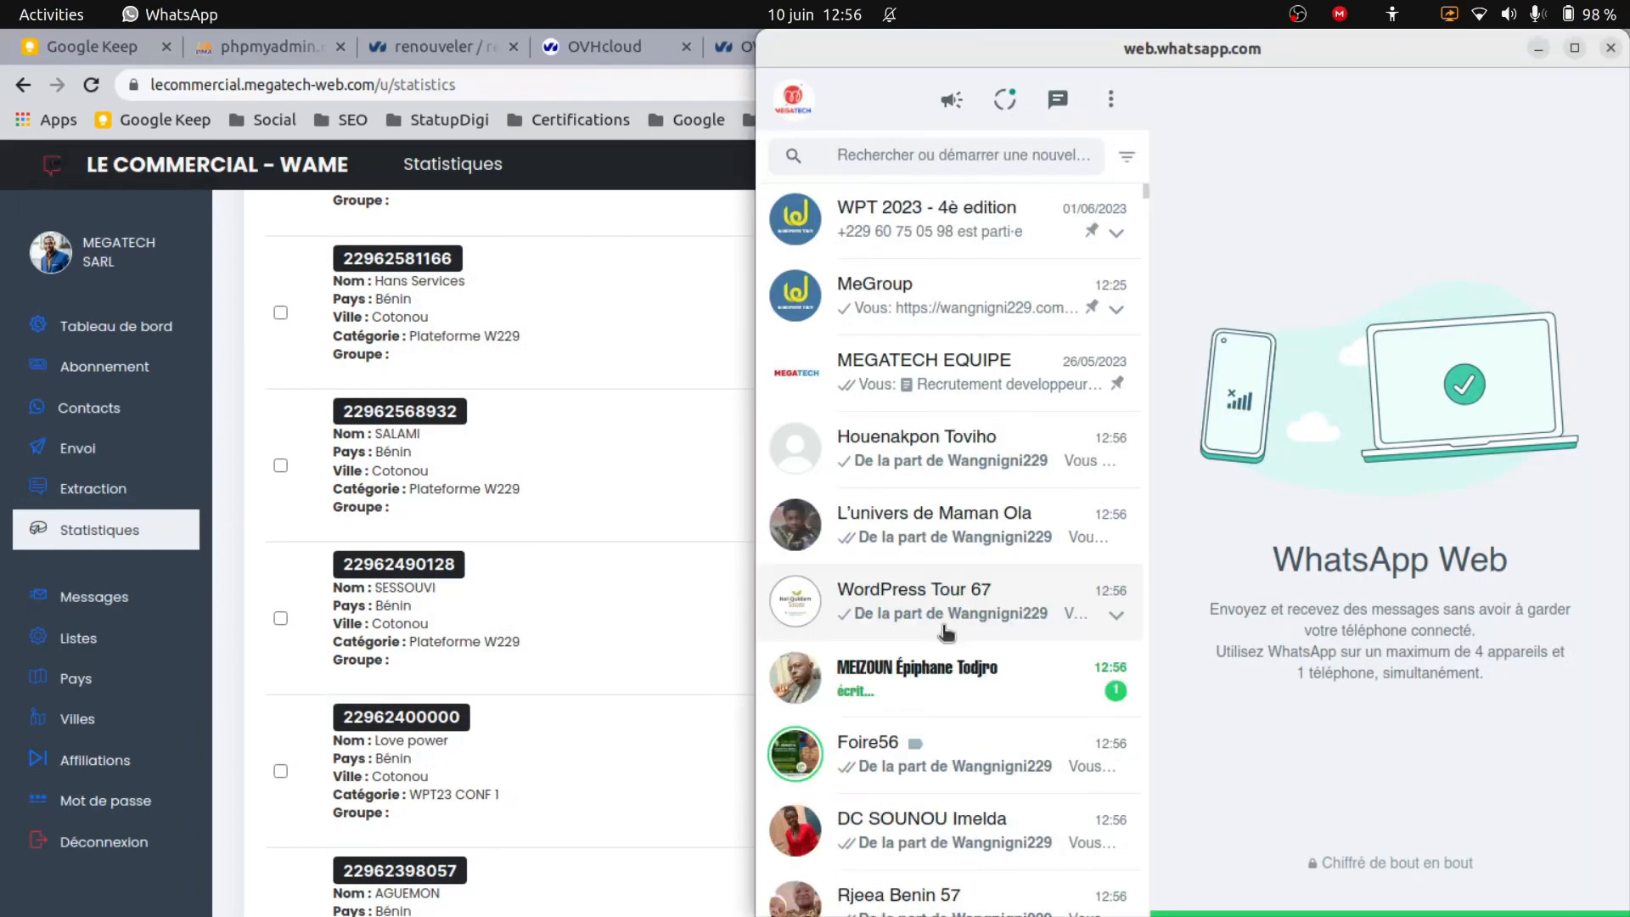